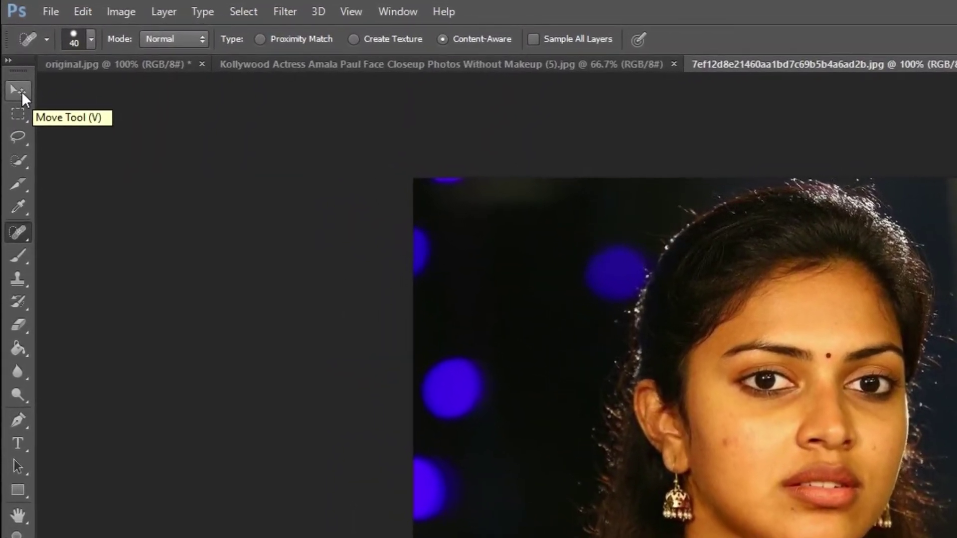
Try the Move, Lasso, Quick Selection, Slice and Eyedropper tools in the Tools panel
{"action": "left_click", "coordinate": [22, 91]}
{"action": "left_click", "coordinate": [20, 121]}
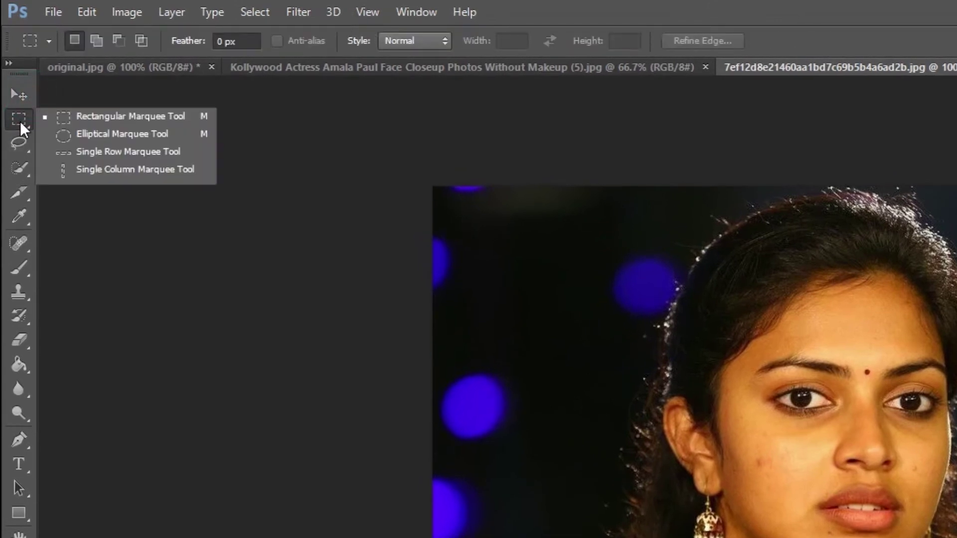
{"action": "left_click", "coordinate": [21, 141]}
{"action": "left_click", "coordinate": [23, 172]}
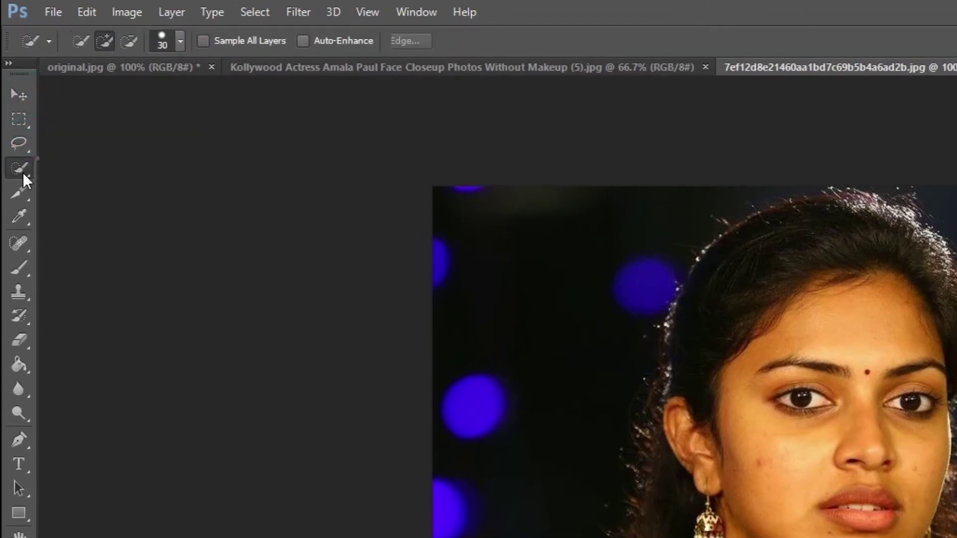
{"action": "left_click", "coordinate": [22, 171]}
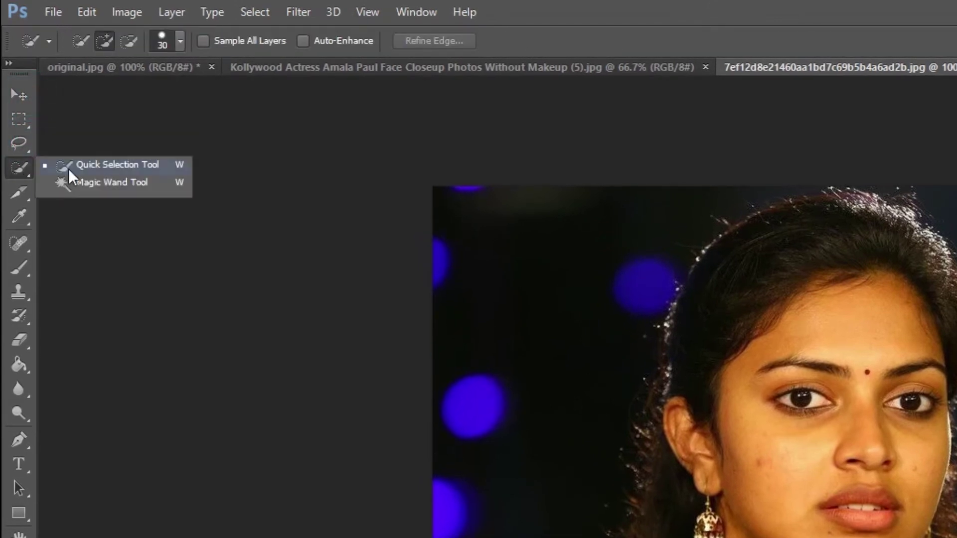
{"action": "left_click", "coordinate": [15, 195]}
{"action": "left_click", "coordinate": [13, 196]}
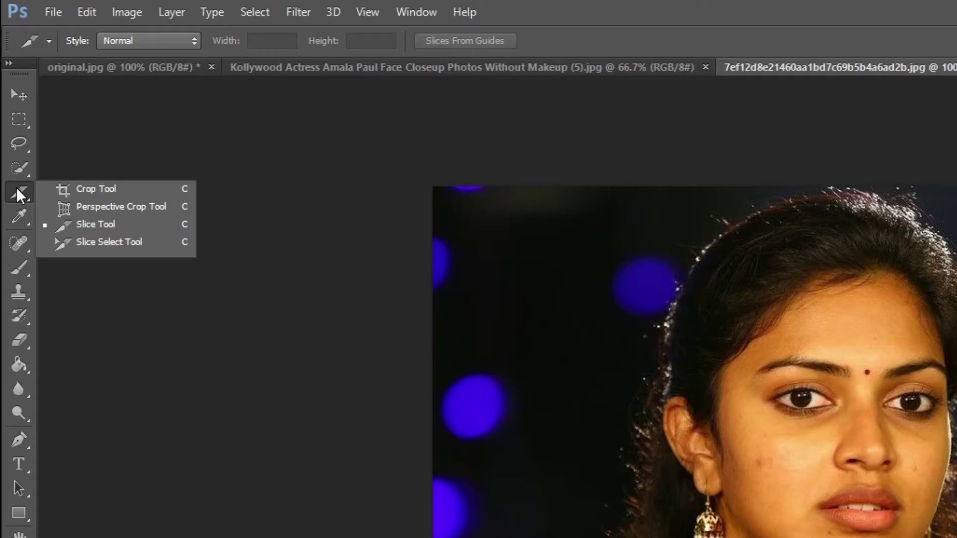
{"action": "left_click", "coordinate": [16, 224]}
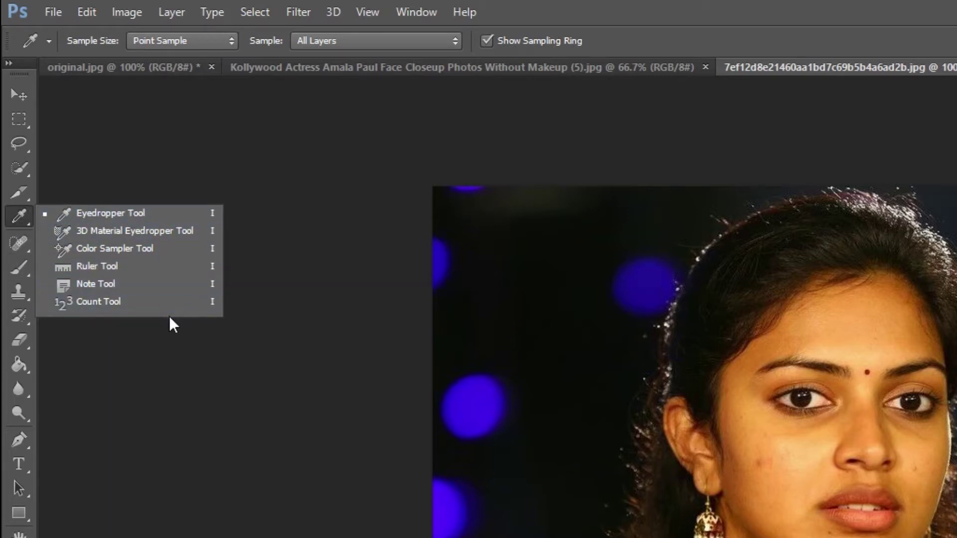
{"action": "left_click", "coordinate": [25, 211]}
Choose the Spot Healing Brush from the healing tools group
{"action": "left_click", "coordinate": [17, 244]}
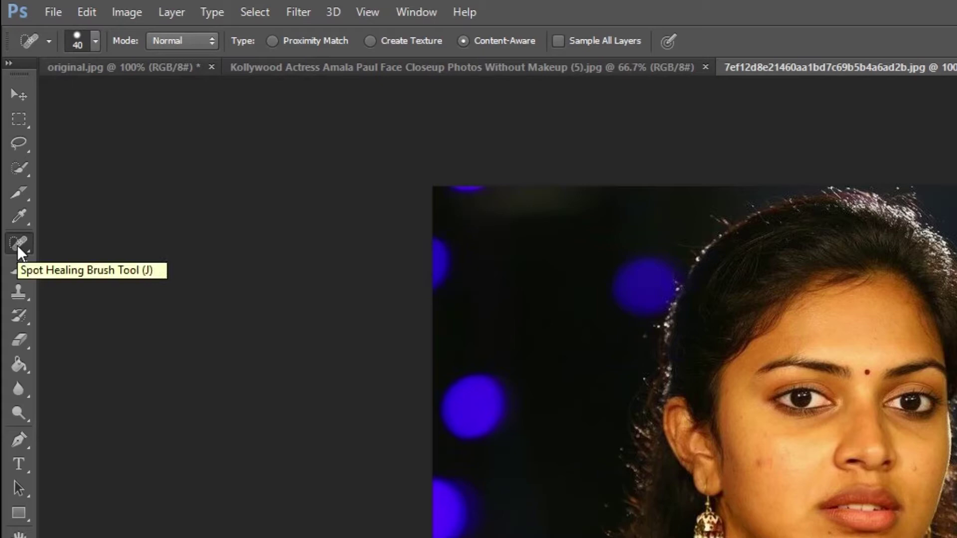
{"action": "left_click", "coordinate": [17, 244]}
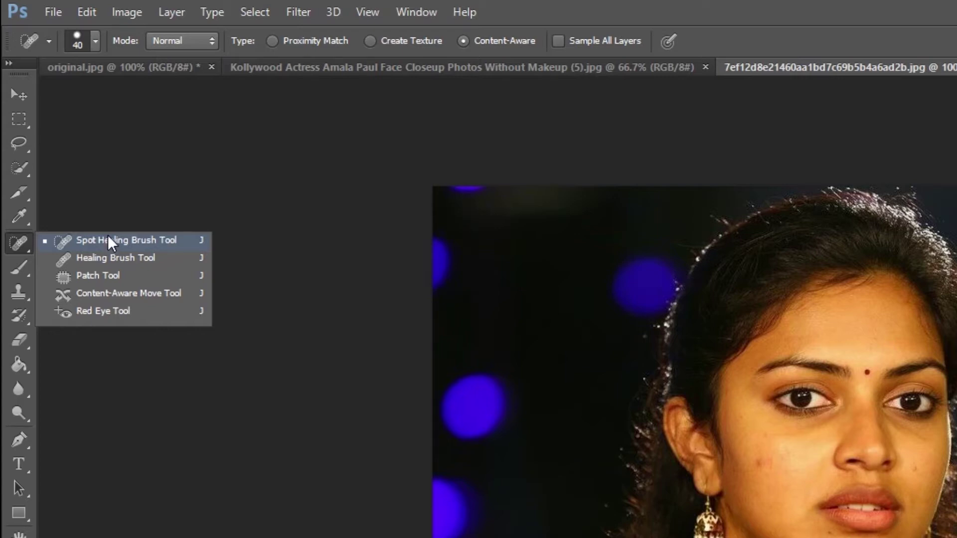
{"action": "left_click", "coordinate": [23, 240]}
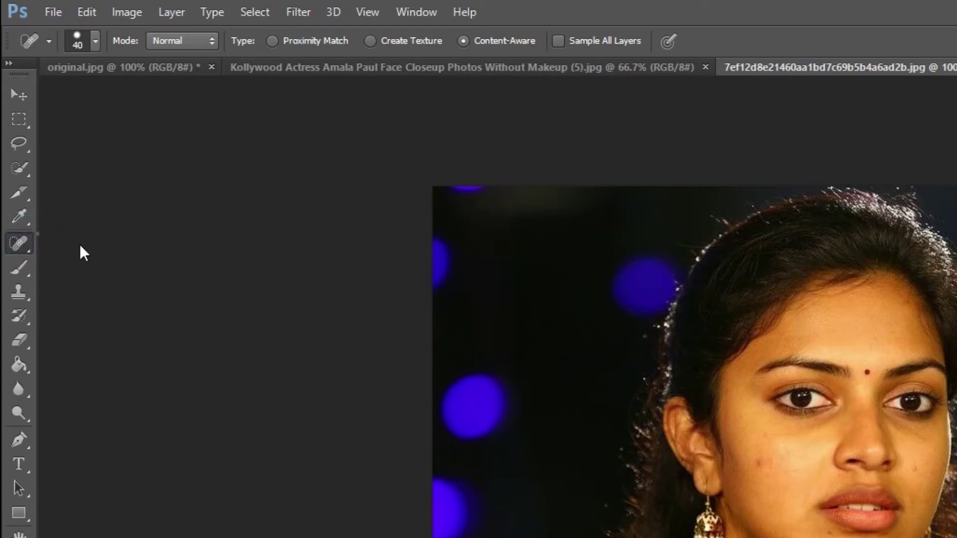
{"action": "right_click", "coordinate": [31, 238]}
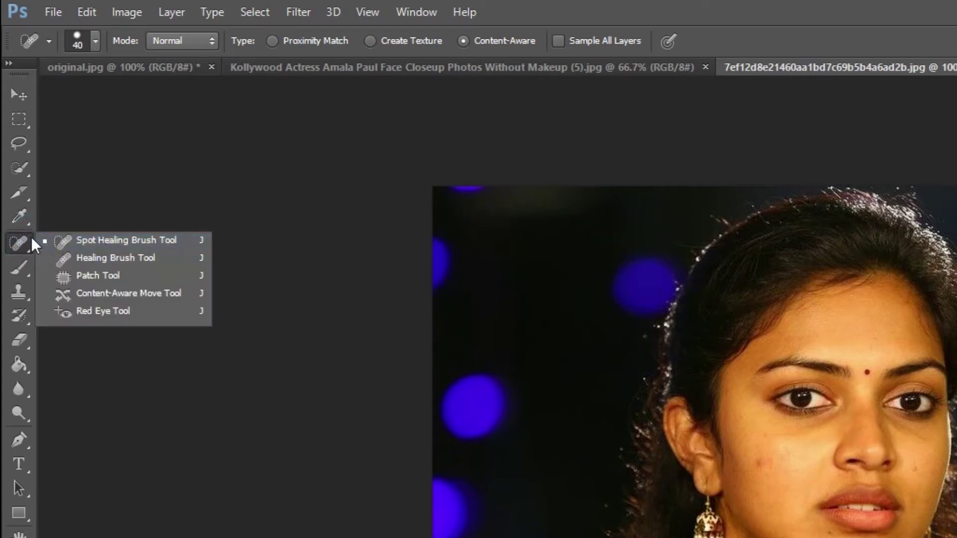
{"action": "left_click", "coordinate": [120, 241]}
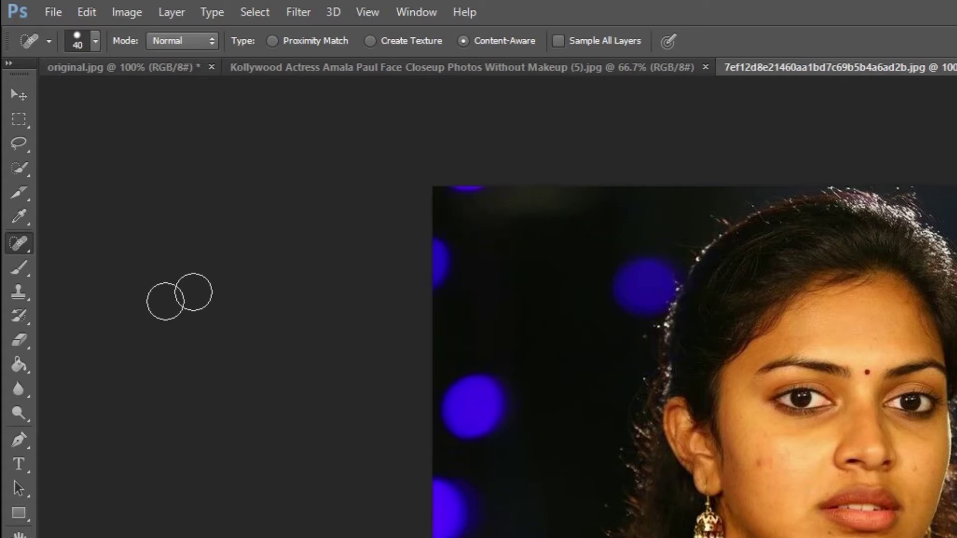
{"action": "right_click", "coordinate": [17, 241]}
{"action": "left_click", "coordinate": [94, 243]}
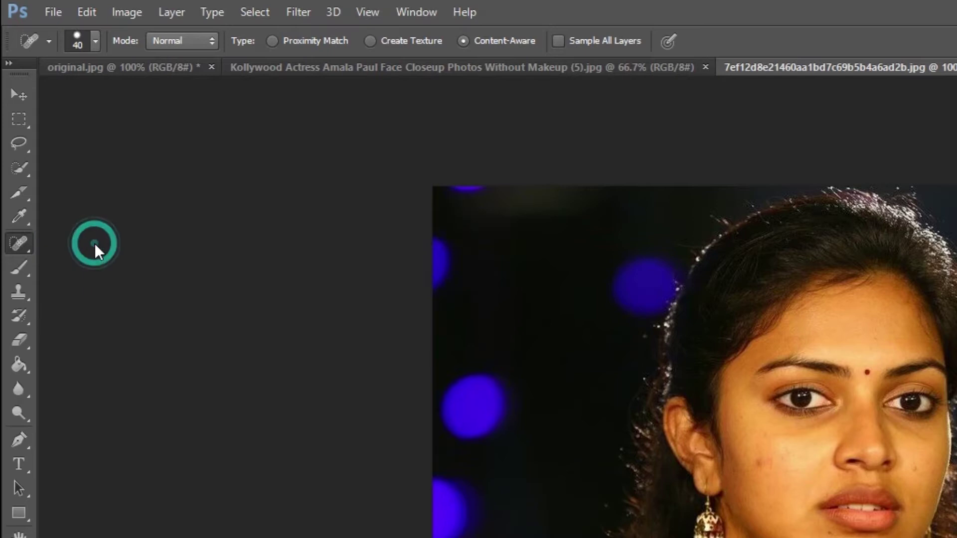
In the Brush picker, drag the healing brush size from 40 down to about 5 px
{"action": "left_click", "coordinate": [49, 41]}
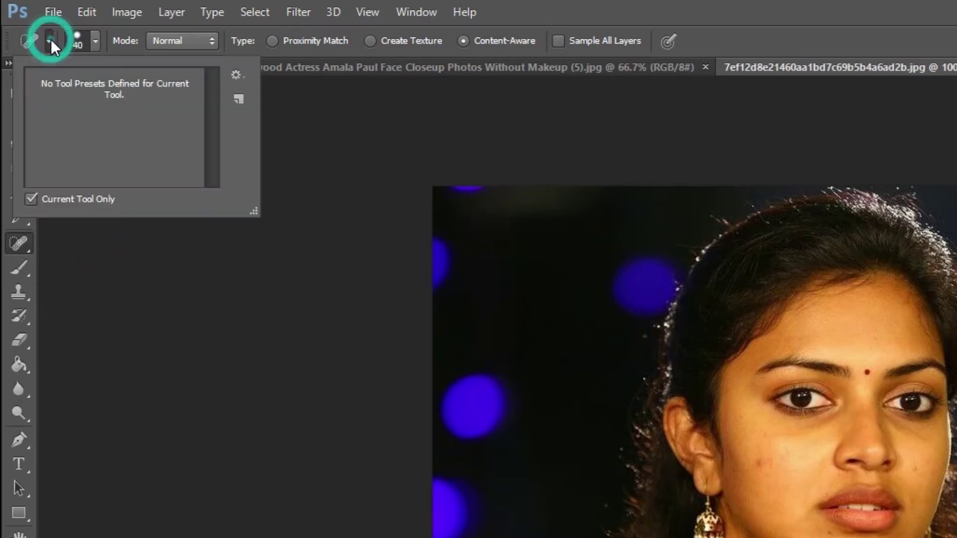
{"action": "left_click", "coordinate": [99, 39]}
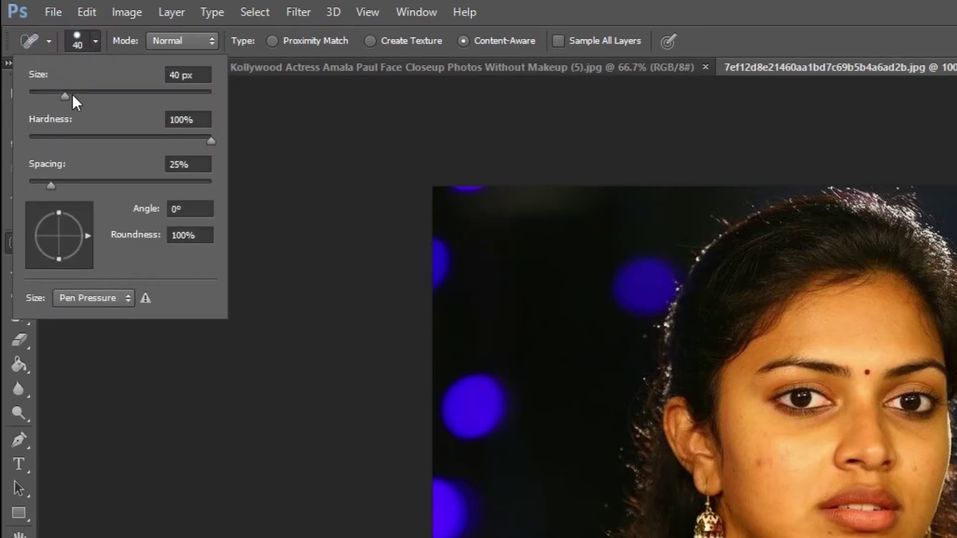
{"action": "left_click_drag", "start_coordinate": [47, 91], "coordinate": [206, 97]}
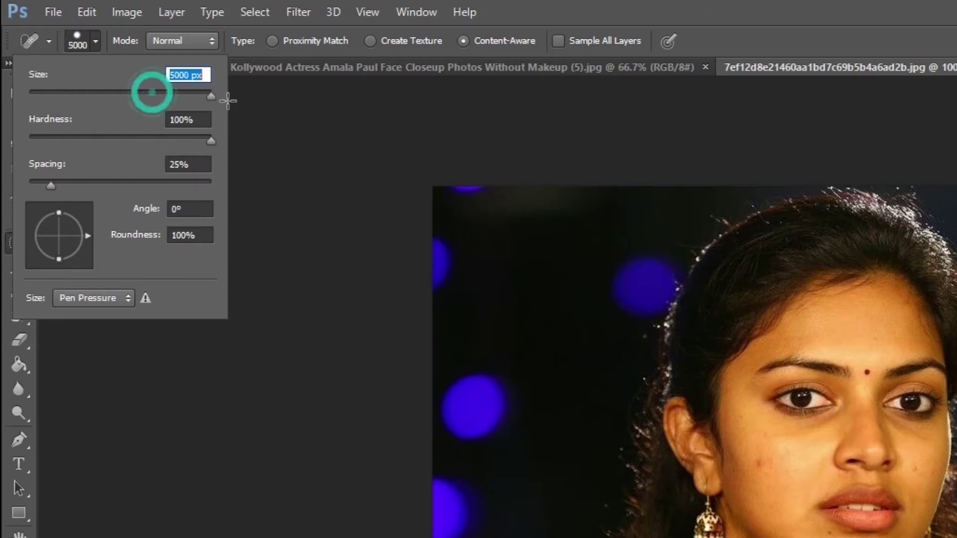
{"action": "mouse_move", "coordinate": [124, 89]}
{"action": "left_mouse_down"}
{"action": "mouse_move", "coordinate": [55, 94]}
{"action": "mouse_move", "coordinate": [80, 95]}
{"action": "left_mouse_up"}
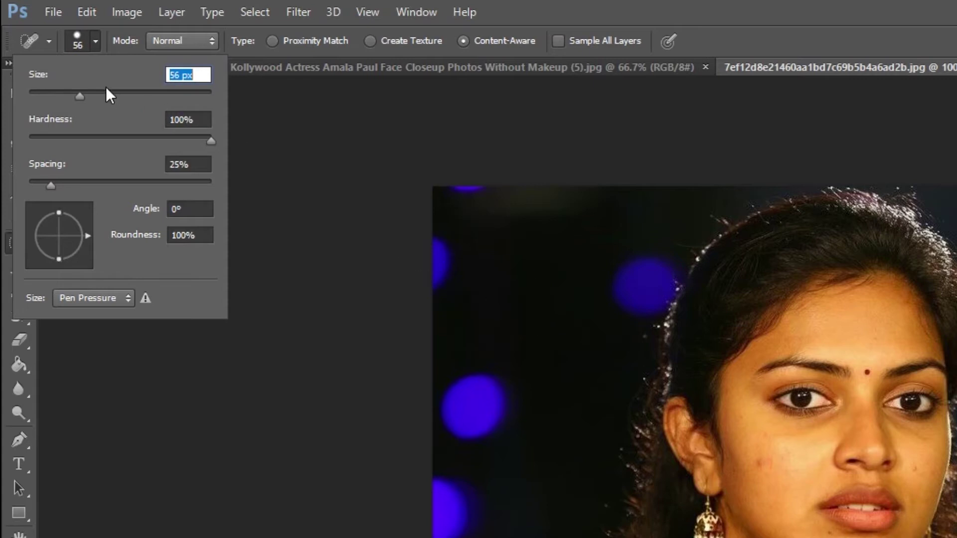
{"action": "left_click", "coordinate": [121, 93]}
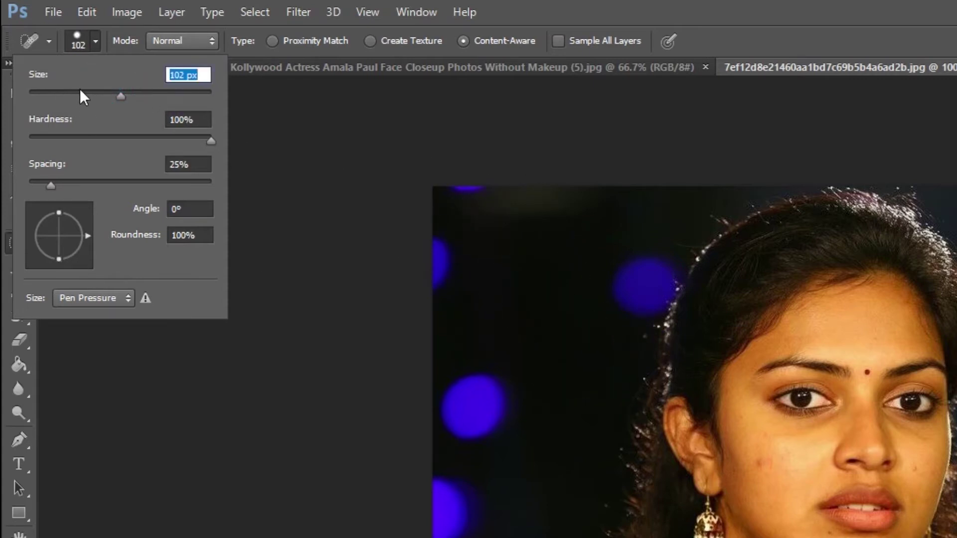
{"action": "left_click", "coordinate": [33, 91]}
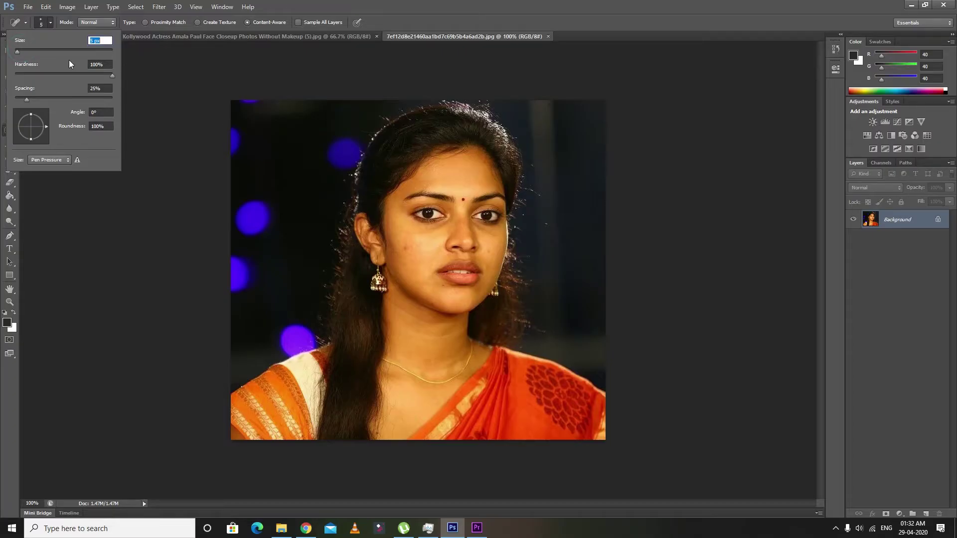
Set the brush size to 16 px, then fine-tune it with [ and ] to about 20 px
{"action": "left_click", "coordinate": [23, 50]}
{"action": "left_click", "coordinate": [63, 25]}
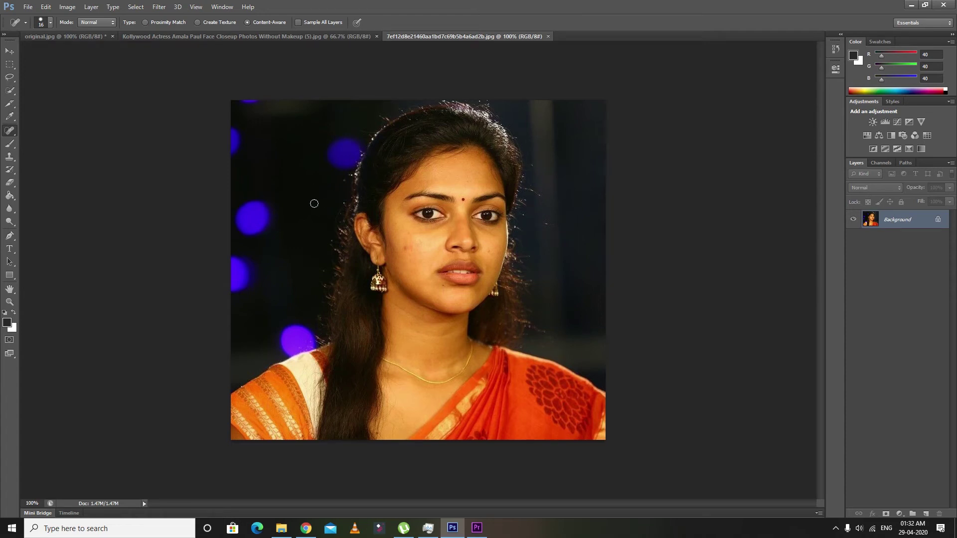
{"action": "key", "text": "bracketright"}
{"action": "key", "text": "bracketright"}
{"action": "key", "text": "bracketright"}
{"action": "key", "text": "bracketright"}
{"action": "key", "text": "bracketright"}
{"action": "key", "text": "bracketright"}
{"action": "key", "text": "bracketright"}
{"action": "key", "text": "bracketright"}
{"action": "key", "text": "bracketright"}
{"action": "key", "text": "bracketright"}
{"action": "key", "text": "bracketleft"}
{"action": "key", "text": "bracketleft"}
{"action": "key", "text": "bracketleft"}
{"action": "key", "text": "bracketleft"}
{"action": "key", "text": "bracketleft"}
{"action": "key", "text": "bracketleft"}
{"action": "key", "text": "bracketleft"}
{"action": "key", "text": "bracketleft"}
{"action": "key", "text": "bracketleft"}
{"action": "key", "text": "bracketright"}
{"action": "key", "text": "bracketright"}
{"action": "key", "text": "bracketright"}
{"action": "key", "text": "bracketright"}
{"action": "key", "text": "bracketright"}
{"action": "key", "text": "bracketleft"}
{"action": "key", "text": "bracketleft"}
{"action": "key", "text": "bracketleft"}
{"action": "key", "text": "bracketleft"}
Zoom in to about 177% on the cheek
{"action": "scroll", "coordinate": [401, 269], "scroll_direction": "up", "scroll_amount": 4}
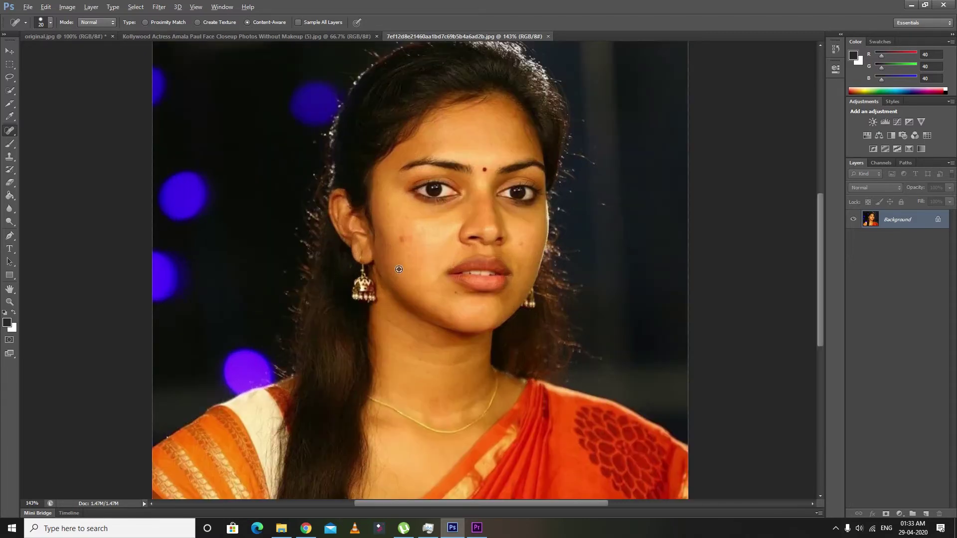
{"action": "scroll", "coordinate": [413, 274], "scroll_direction": "up", "scroll_amount": 2}
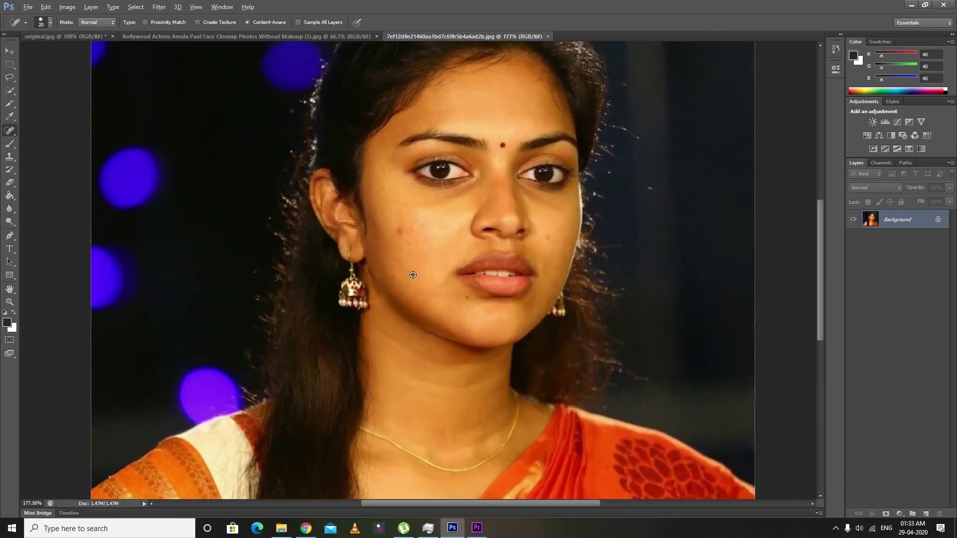
{"action": "scroll", "coordinate": [628, 299], "scroll_direction": "up", "scroll_amount": 1}
{"action": "scroll", "coordinate": [628, 299], "scroll_direction": "up", "scroll_amount": 1}
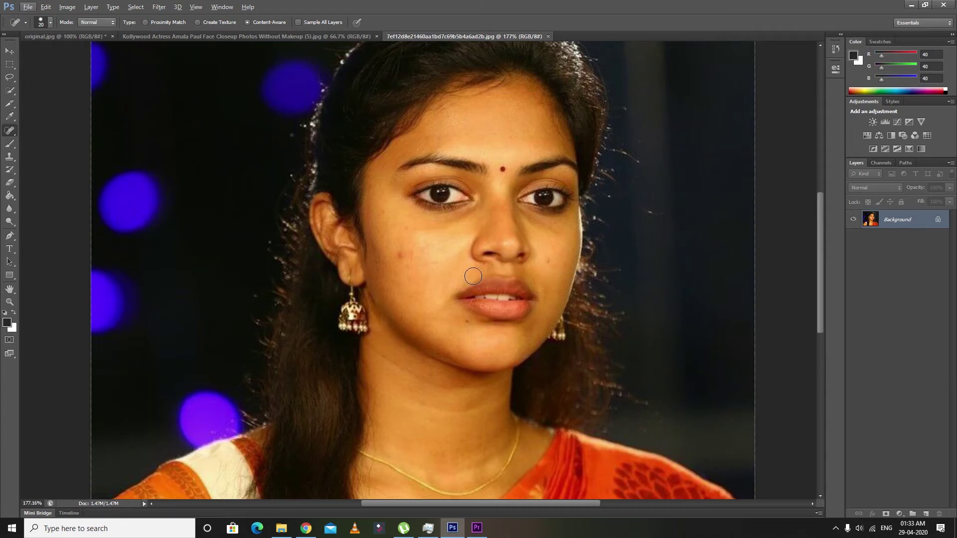
Keep the Spot Healing Brush and click the red blemishes on the left cheek
{"action": "right_click", "coordinate": [10, 135]}
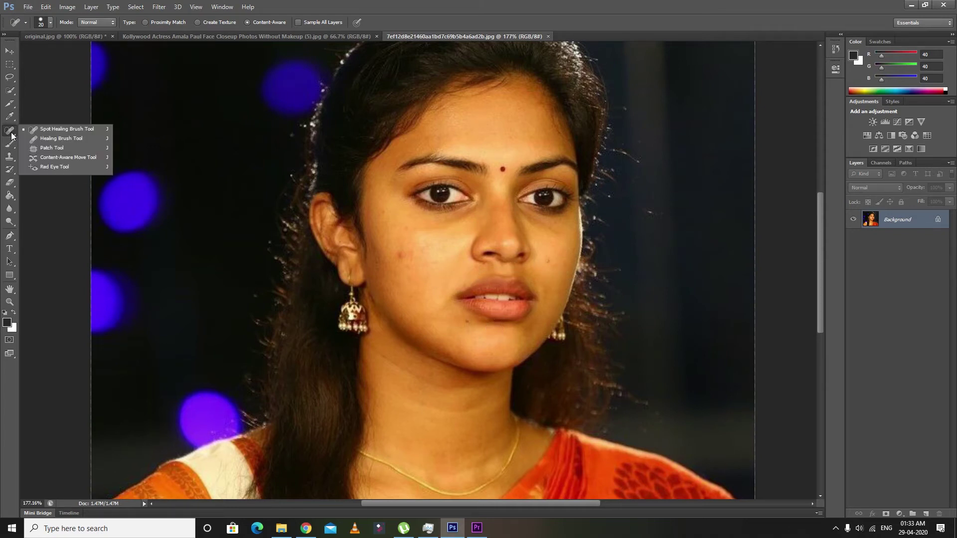
{"action": "left_click", "coordinate": [56, 130]}
{"action": "left_click", "coordinate": [399, 256]}
{"action": "left_click", "coordinate": [399, 256]}
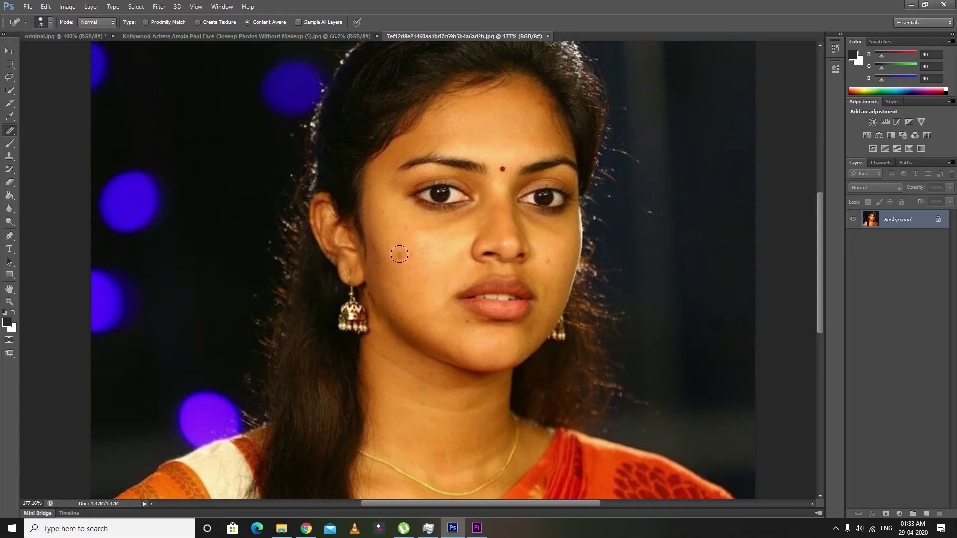
{"action": "left_click", "coordinate": [399, 255]}
{"action": "left_click", "coordinate": [399, 256]}
{"action": "left_click", "coordinate": [394, 244]}
Switch to the precise cursor, try a source point, and dismiss the sampling warning with Continue
{"action": "key", "text": "Caps_Lock"}
{"action": "left_click", "coordinate": [393, 241], "text": "alt"}
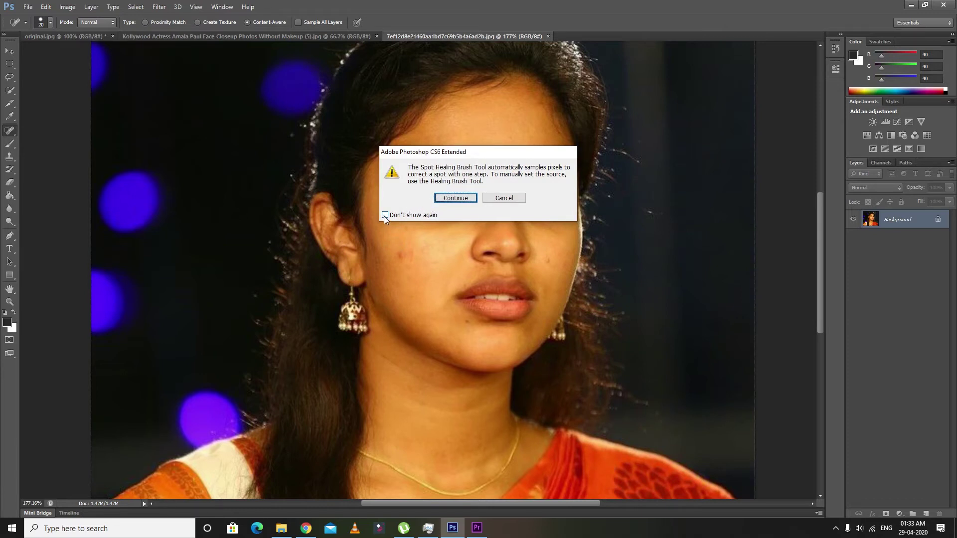
{"action": "left_click", "coordinate": [445, 199]}
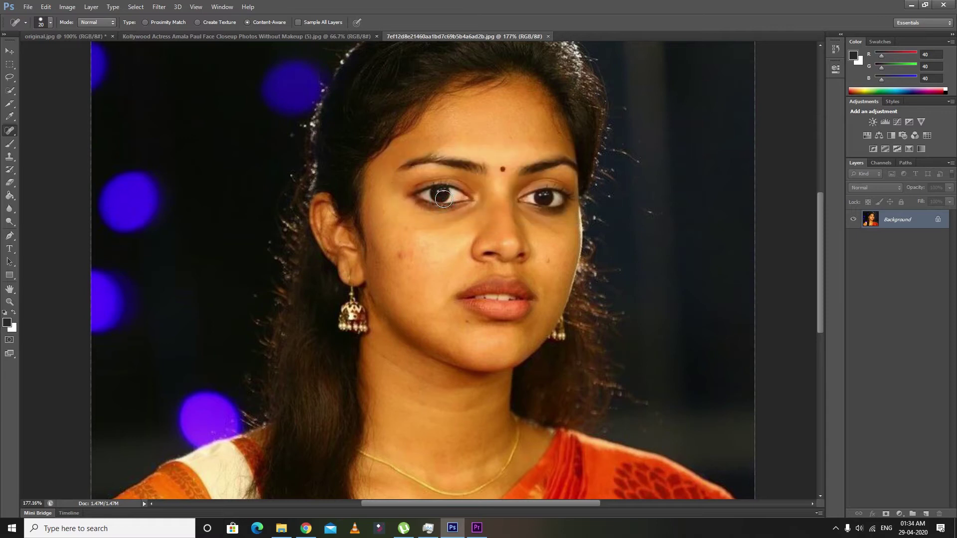
Paint and click heals over the left-cheek blemishes, undoing the last one with Ctrl+Z
{"action": "left_click_drag", "start_coordinate": [389, 249], "coordinate": [401, 257]}
{"action": "left_click_drag", "start_coordinate": [392, 241], "coordinate": [399, 254]}
{"action": "left_click", "coordinate": [402, 253]}
{"action": "left_click", "coordinate": [393, 242]}
{"action": "left_click", "coordinate": [400, 256]}
{"action": "key", "text": "ctrl+z"}
Spot-heal the remaining red spots across the left cheek and near the cheekbone
{"action": "left_click", "coordinate": [400, 256]}
{"action": "left_click", "coordinate": [393, 242]}
{"action": "left_click", "coordinate": [400, 256]}
{"action": "left_click", "coordinate": [400, 256]}
{"action": "left_click", "coordinate": [411, 254]}
{"action": "left_click", "coordinate": [422, 248]}
{"action": "left_click", "coordinate": [404, 229]}
{"action": "left_click", "coordinate": [400, 245]}
{"action": "left_click", "coordinate": [405, 286]}
{"action": "left_click", "coordinate": [382, 214]}
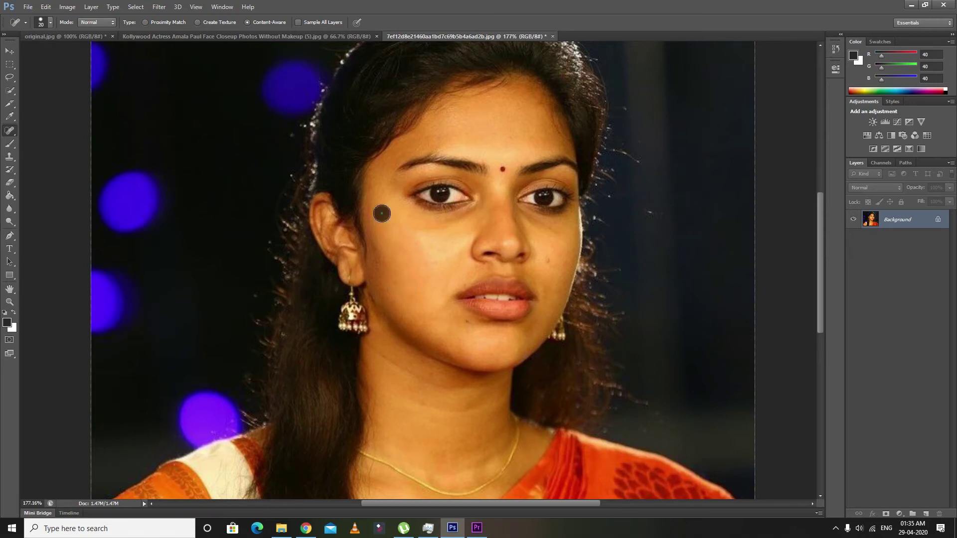
Heal the spots under the lower lip, on the jaw and the right-cheek mole, then open the second face photo
{"action": "left_click", "coordinate": [466, 326]}
{"action": "left_click", "coordinate": [527, 337]}
{"action": "left_click", "coordinate": [548, 260]}
{"action": "left_click", "coordinate": [546, 261]}
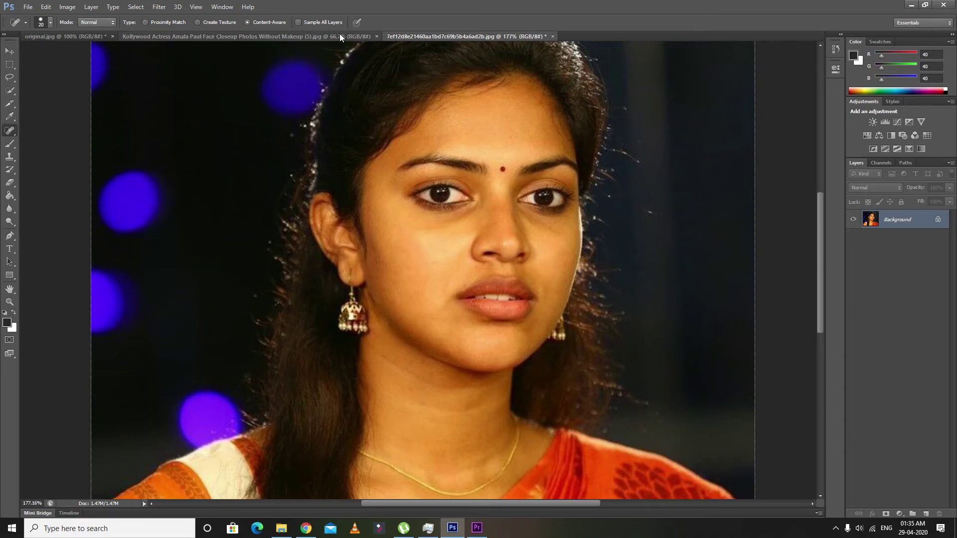
{"action": "left_click", "coordinate": [327, 36]}
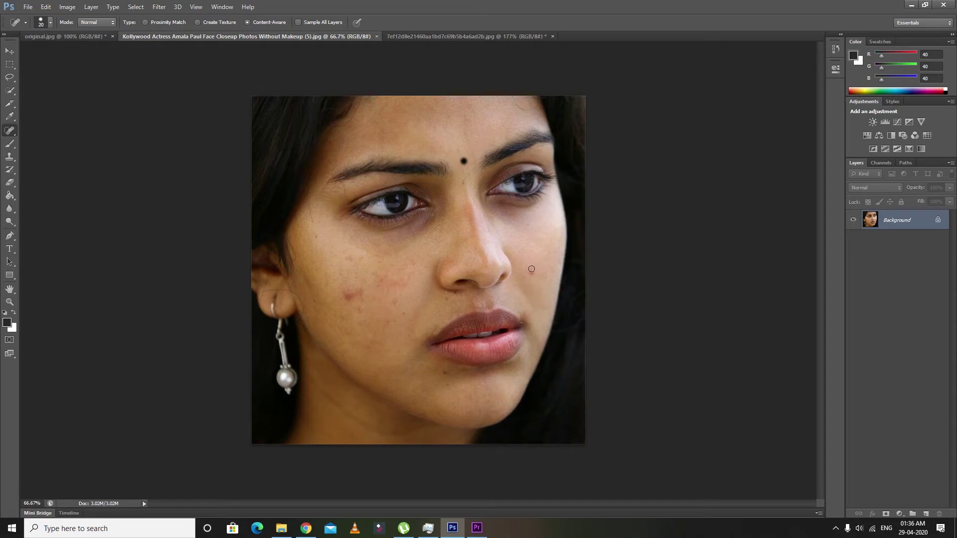
Enlarge the brush slightly with ] and heal four blemishes on the right cheek
{"action": "key", "text": "bracketright"}
{"action": "left_click", "coordinate": [533, 272]}
{"action": "left_click", "coordinate": [540, 266]}
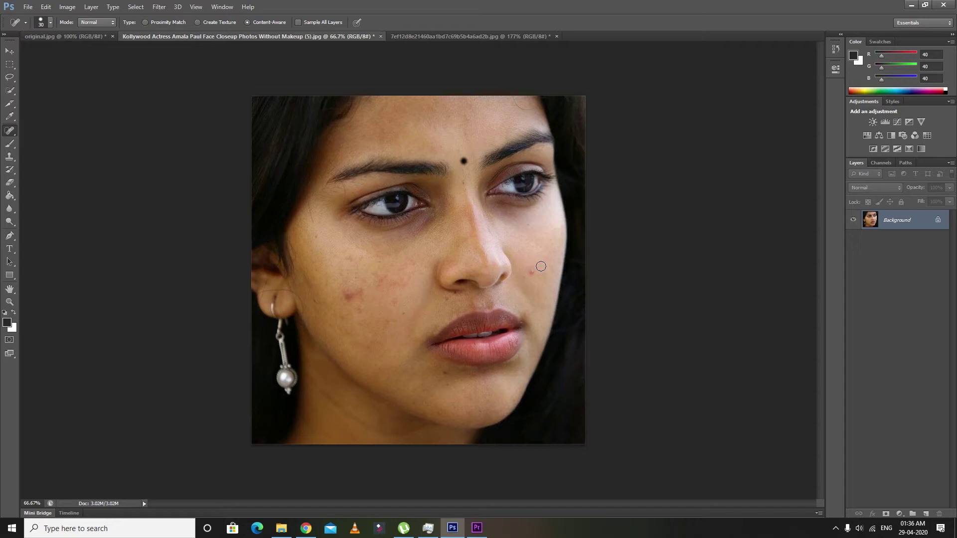
{"action": "left_click", "coordinate": [532, 271]}
{"action": "left_click", "coordinate": [529, 273]}
Raise the brush size to 35 and click away the many blemishes on the left cheek
{"action": "key", "text": "]"}
{"action": "left_click", "coordinate": [333, 289]}
{"action": "left_click", "coordinate": [351, 300]}
{"action": "left_click", "coordinate": [369, 284]}
{"action": "left_click", "coordinate": [347, 301]}
{"action": "left_click", "coordinate": [363, 299]}
{"action": "left_click", "coordinate": [369, 326]}
{"action": "left_click", "coordinate": [346, 335]}
{"action": "left_click", "coordinate": [348, 292]}
{"action": "left_click", "coordinate": [343, 305]}
{"action": "left_click", "coordinate": [367, 284]}
{"action": "left_click", "coordinate": [380, 276]}
{"action": "left_click", "coordinate": [364, 277]}
{"action": "left_click", "coordinate": [392, 304]}
{"action": "left_click", "coordinate": [392, 289]}
{"action": "left_click", "coordinate": [399, 281]}
{"action": "left_click", "coordinate": [407, 284]}
{"action": "left_click", "coordinate": [380, 285]}
{"action": "left_click", "coordinate": [407, 318]}
Heal the blemishes under the nose and on the chin, plus further left-cheek spots
{"action": "left_click", "coordinate": [447, 299]}
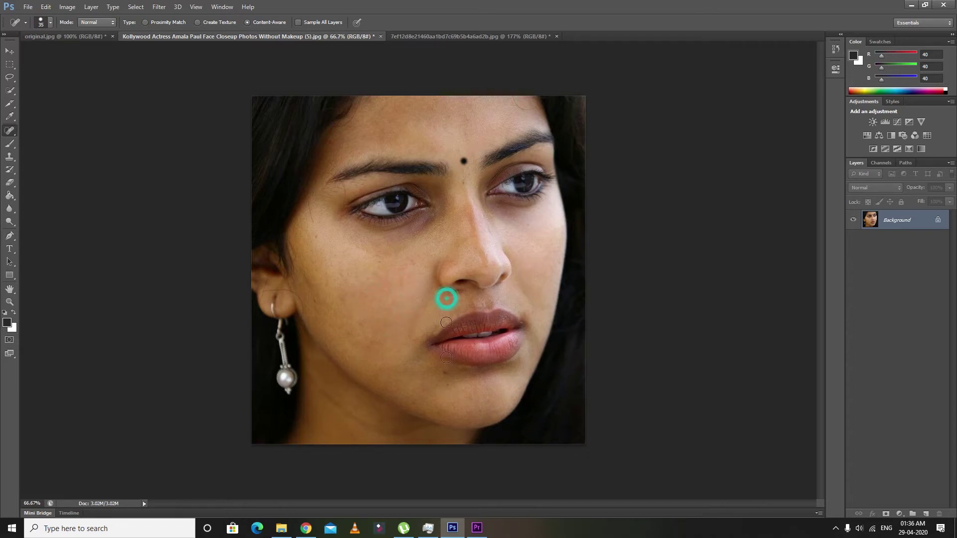
{"action": "left_click", "coordinate": [444, 374]}
{"action": "left_click", "coordinate": [316, 239]}
{"action": "left_click", "coordinate": [407, 258]}
{"action": "left_click", "coordinate": [378, 262]}
{"action": "left_click", "coordinate": [379, 330]}
{"action": "left_click", "coordinate": [361, 324]}
{"action": "left_click", "coordinate": [355, 278]}
{"action": "left_click", "coordinate": [386, 271]}
{"action": "left_click", "coordinate": [394, 322]}
{"action": "left_click", "coordinate": [367, 338]}
{"action": "left_click", "coordinate": [342, 294]}
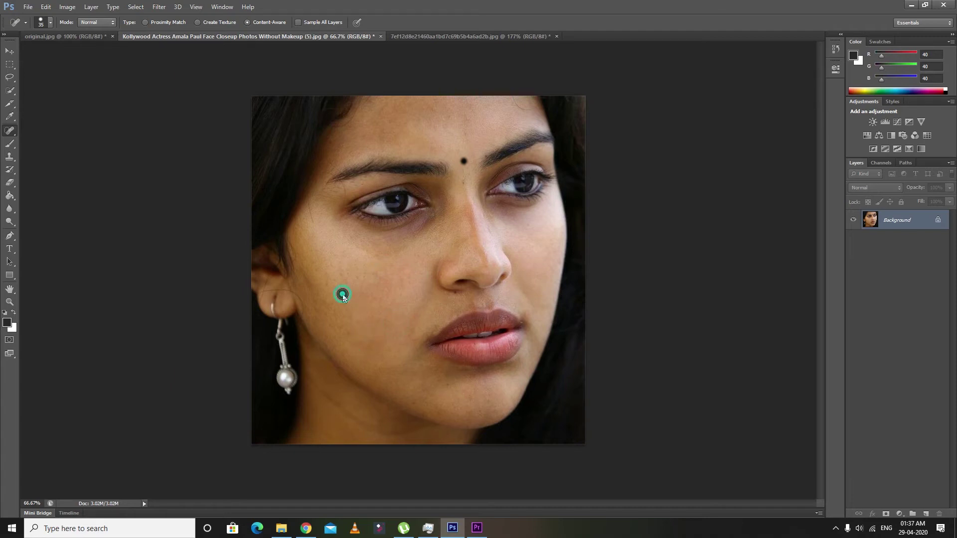
Heal the line of spots down the right cheek and one more under the nose
{"action": "left_click", "coordinate": [531, 226]}
{"action": "left_click", "coordinate": [532, 248]}
{"action": "left_click", "coordinate": [541, 271]}
{"action": "left_click", "coordinate": [550, 301]}
{"action": "left_click", "coordinate": [456, 293]}
Heal away the forehead bindi and leftover cheek spots, then smooth the skin below the eye
{"action": "right_click", "coordinate": [11, 132]}
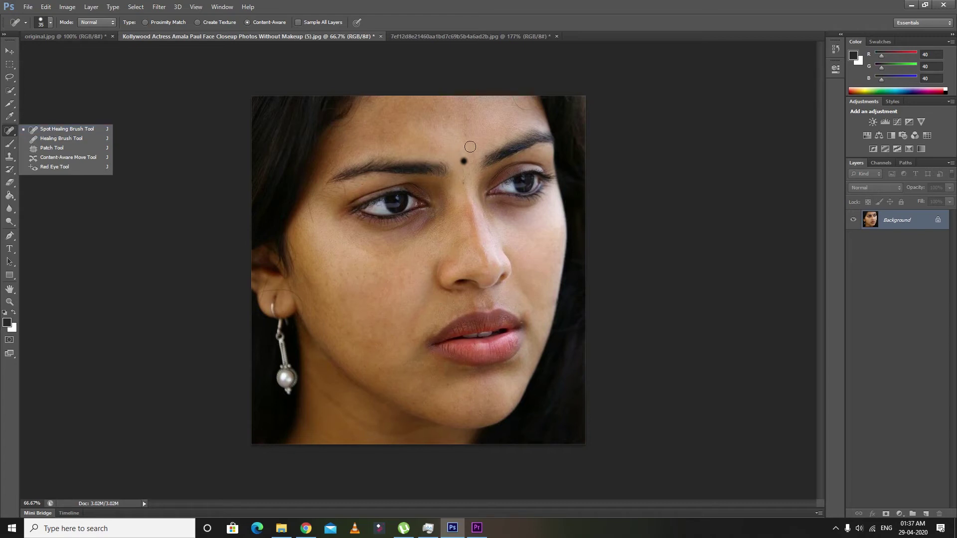
{"action": "left_click", "coordinate": [470, 147]}
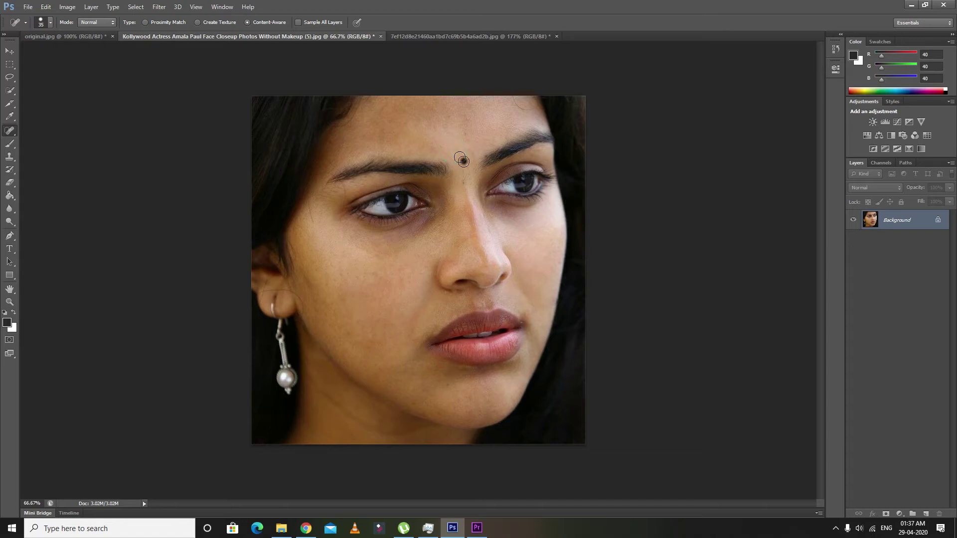
{"action": "left_click", "coordinate": [464, 161]}
{"action": "left_click", "coordinate": [464, 161]}
{"action": "left_click", "coordinate": [348, 330]}
{"action": "left_click", "coordinate": [380, 288]}
{"action": "mouse_move", "coordinate": [377, 272]}
{"action": "left_mouse_down"}
{"action": "mouse_move", "coordinate": [359, 276]}
{"action": "mouse_move", "coordinate": [366, 274]}
{"action": "left_mouse_up"}
Switch from the Spot Healing Brush to the Healing Brush Tool and bring up original.jpg
{"action": "right_click", "coordinate": [10, 130]}
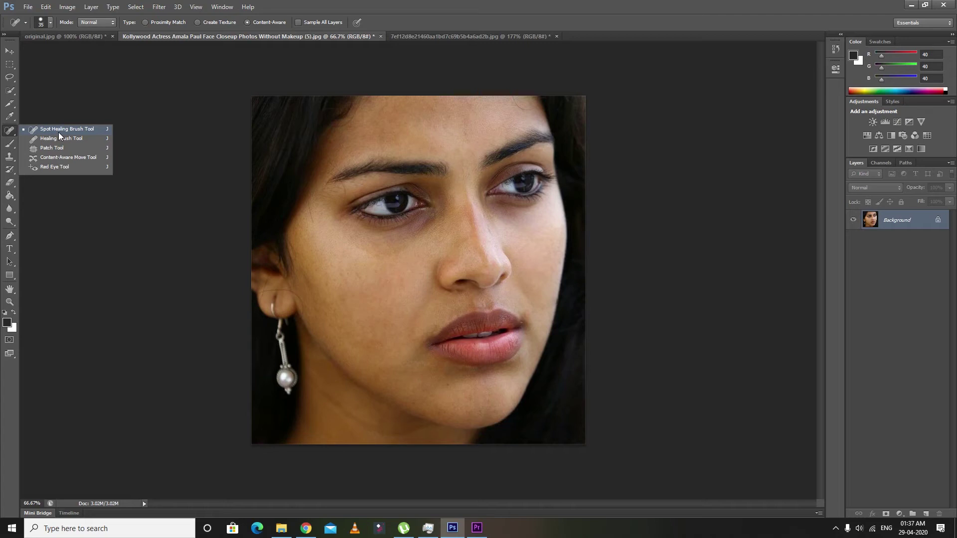
{"action": "left_click", "coordinate": [59, 133]}
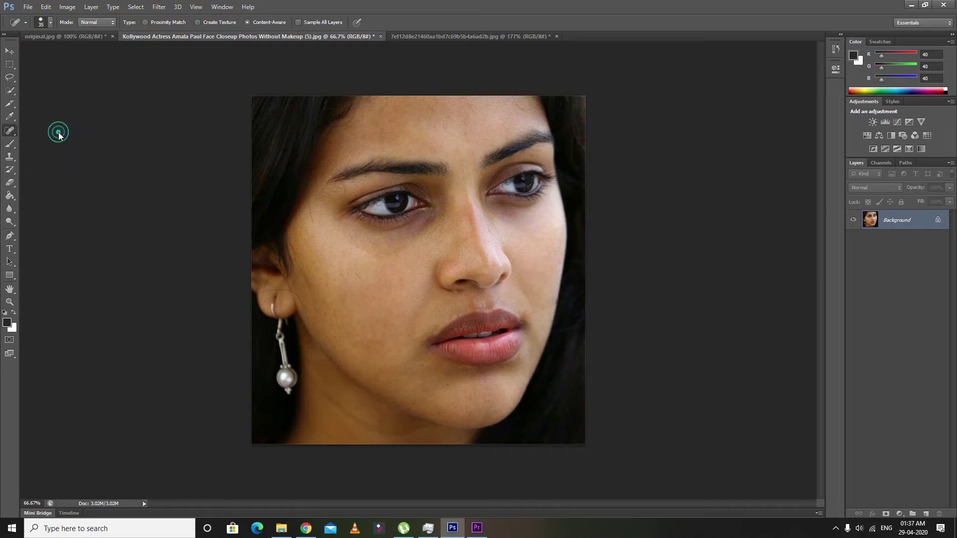
{"action": "right_click", "coordinate": [7, 131]}
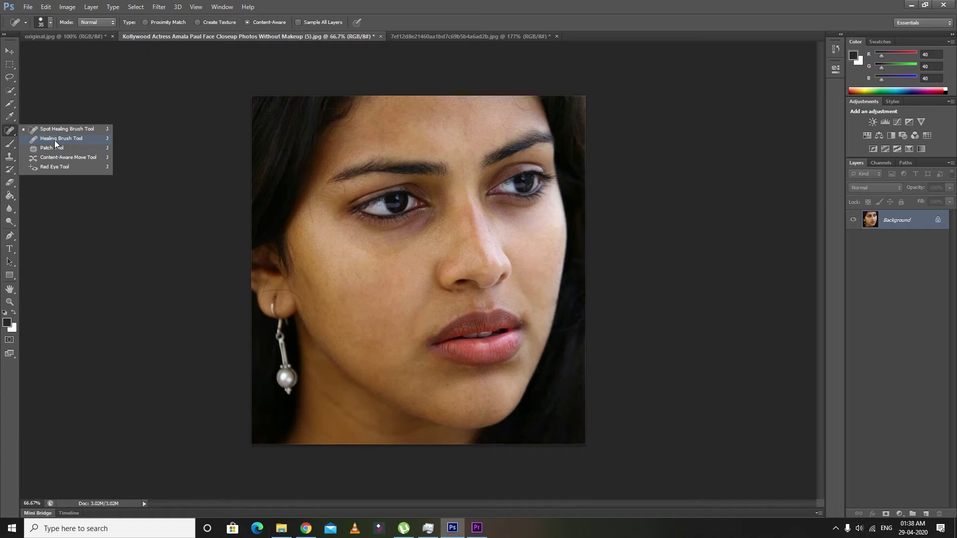
{"action": "left_click", "coordinate": [55, 139]}
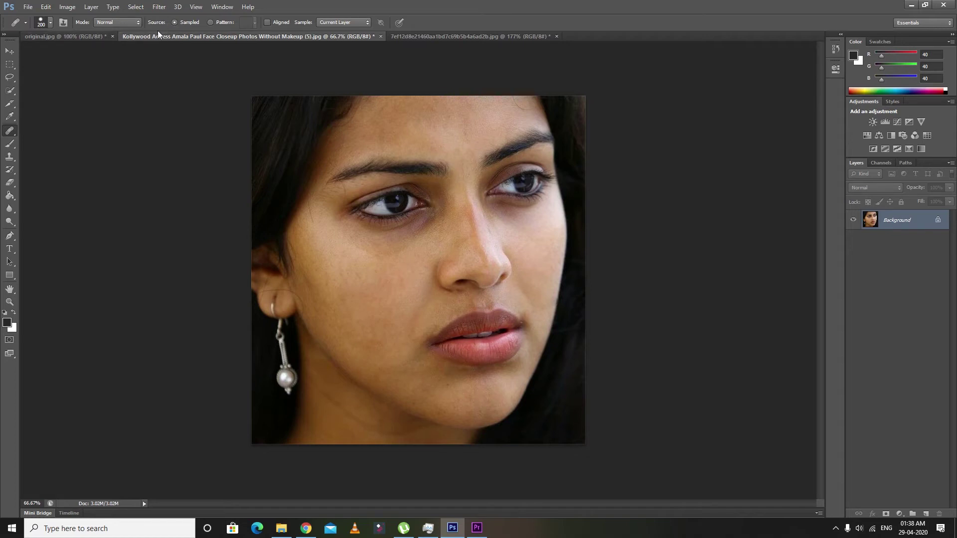
{"action": "left_click", "coordinate": [58, 36]}
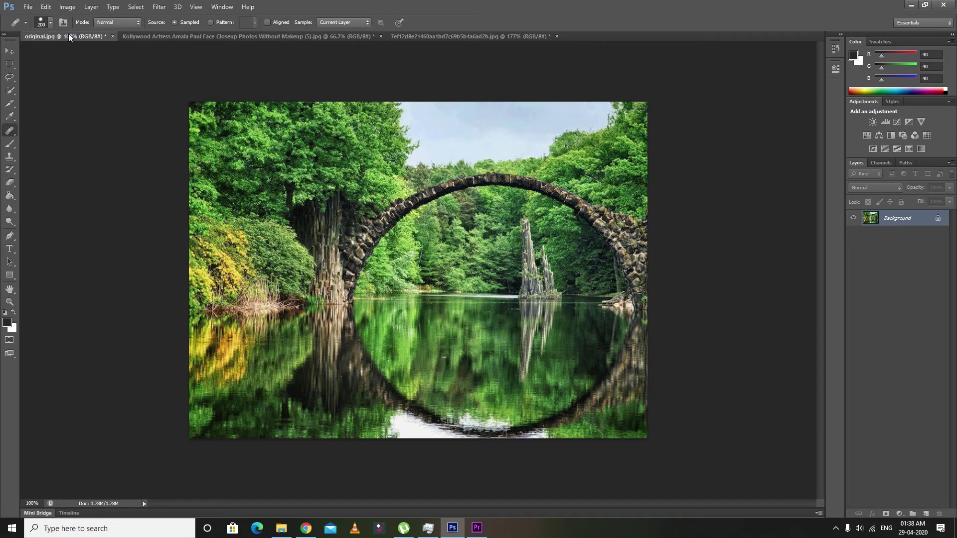
Look through the face close-up and red-sari portrait tabs, ending back on original.jpg
{"action": "left_click", "coordinate": [153, 37]}
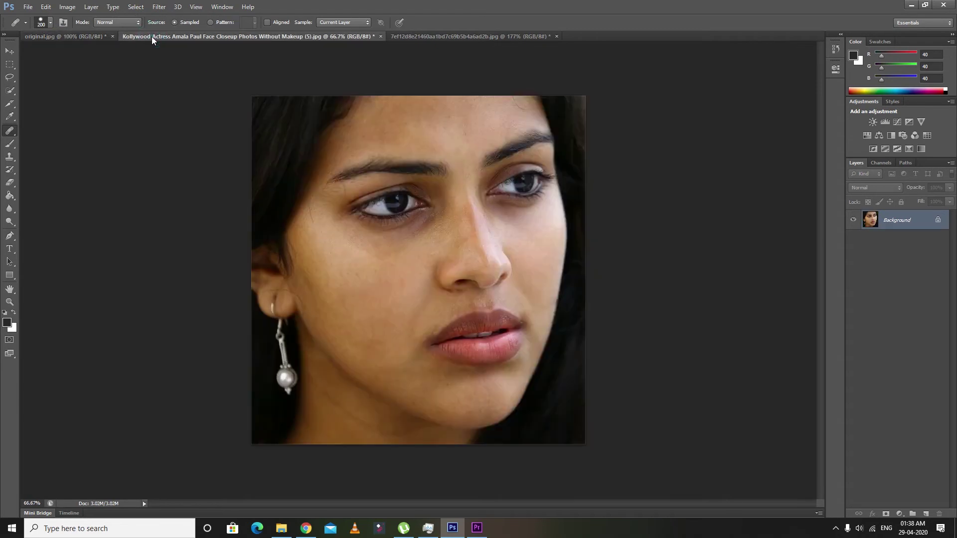
{"action": "left_click", "coordinate": [412, 35]}
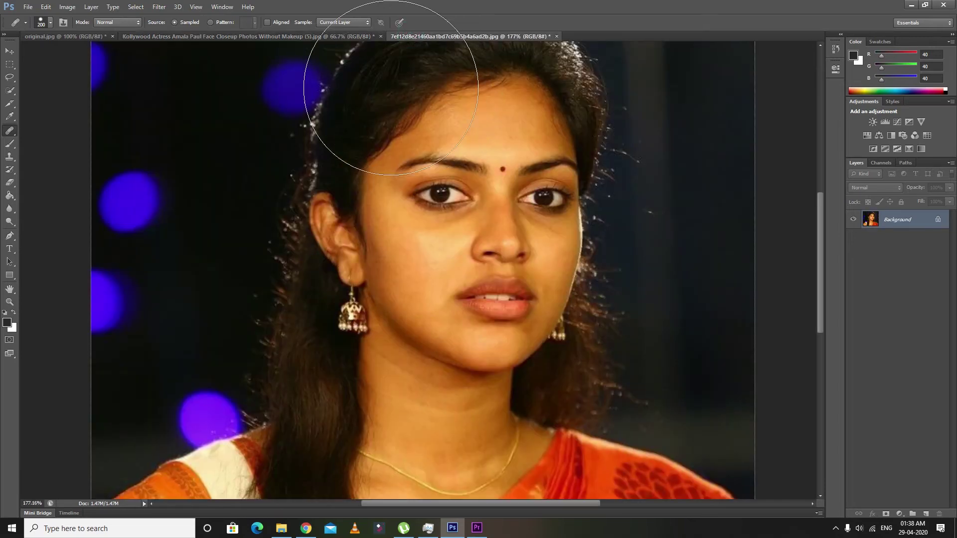
{"action": "left_click", "coordinate": [207, 37]}
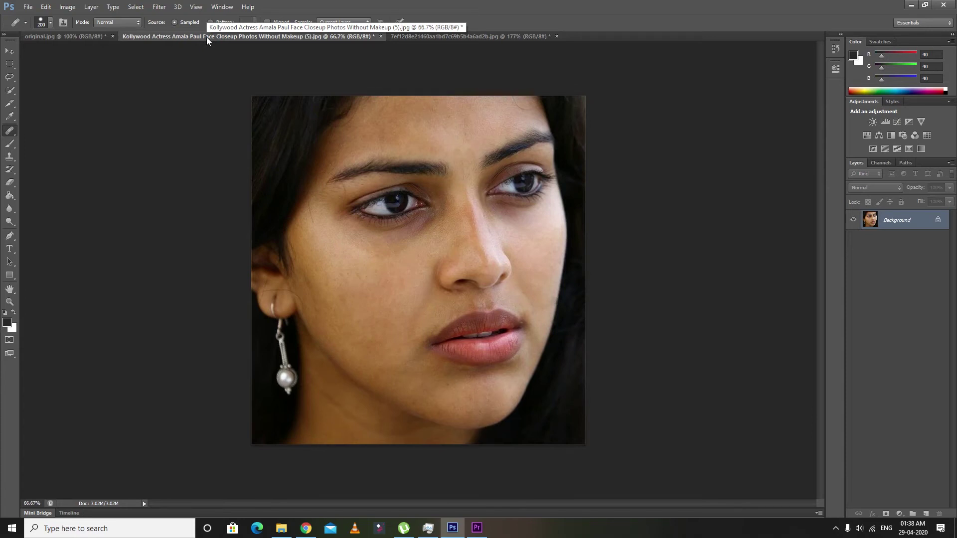
{"action": "left_click", "coordinate": [94, 37]}
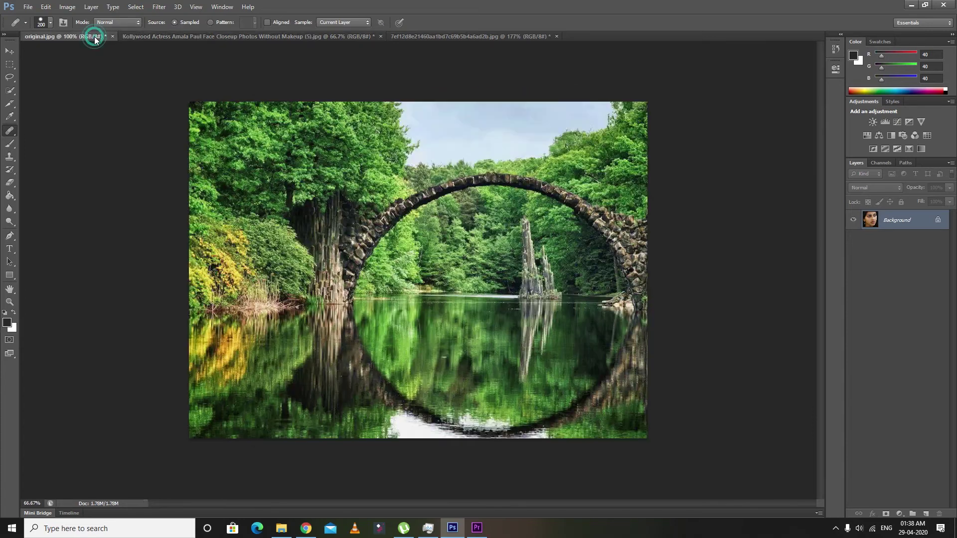
Float original.jpg and the face close-up into separate windows, with the face window on the right
{"action": "left_click_drag", "start_coordinate": [65, 34], "coordinate": [116, 79]}
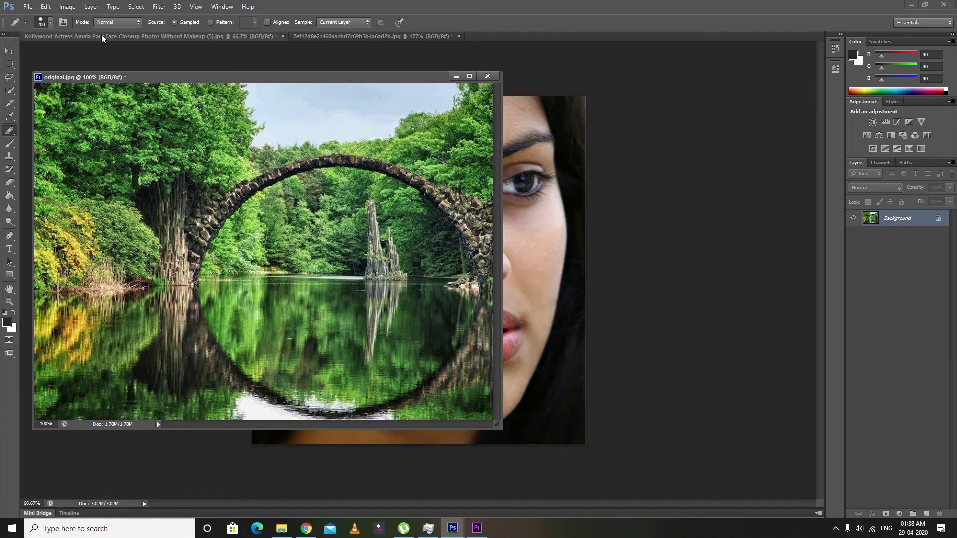
{"action": "left_click_drag", "start_coordinate": [82, 34], "coordinate": [193, 96]}
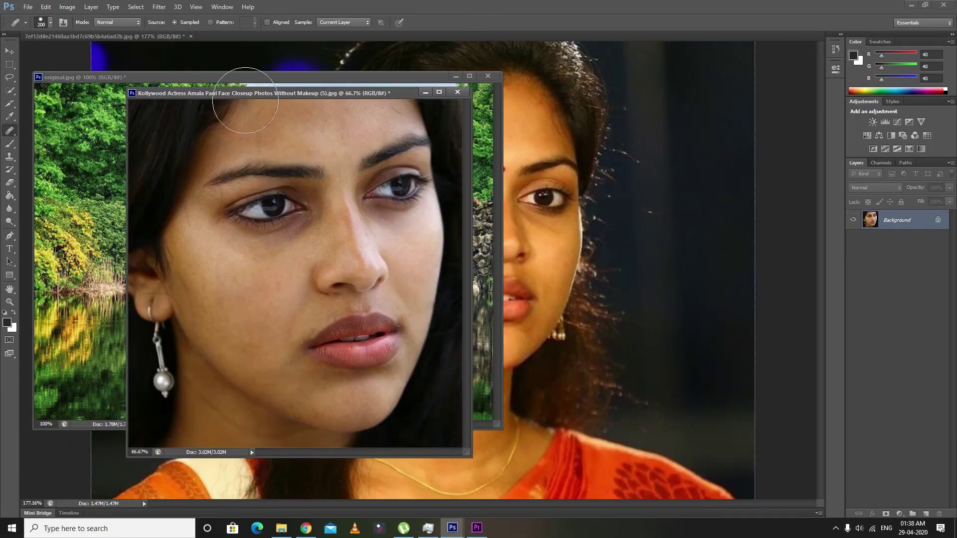
{"action": "left_click_drag", "start_coordinate": [248, 95], "coordinate": [520, 65]}
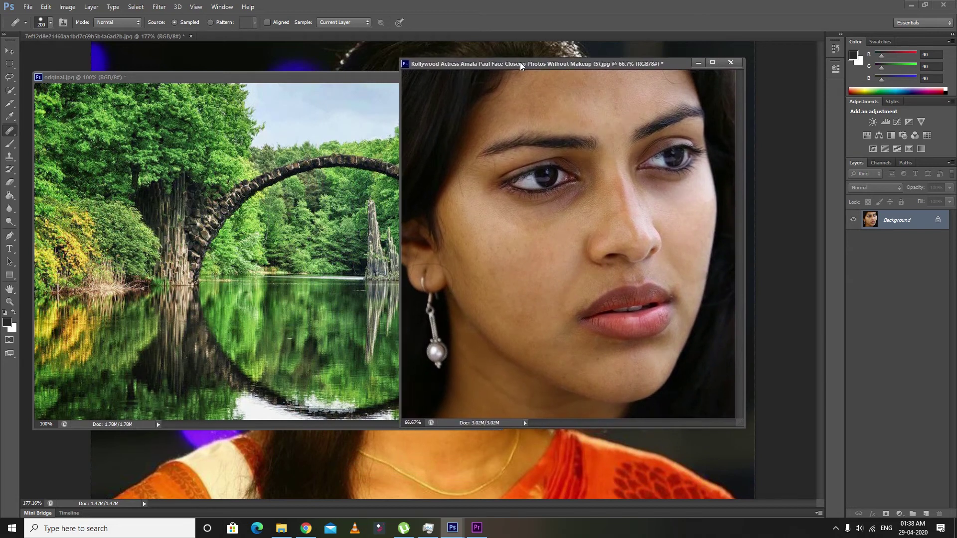
{"action": "right_click", "coordinate": [7, 134]}
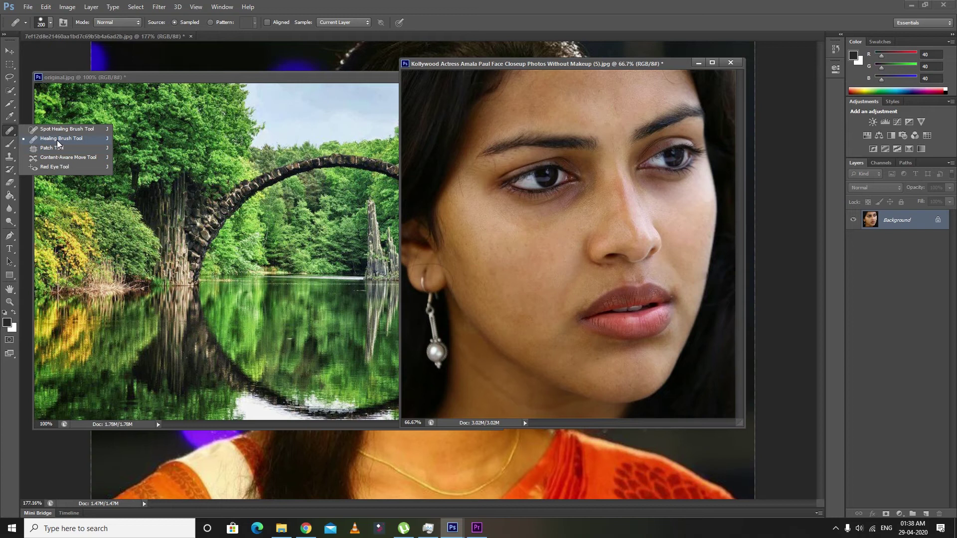
{"action": "left_click", "coordinate": [58, 140]}
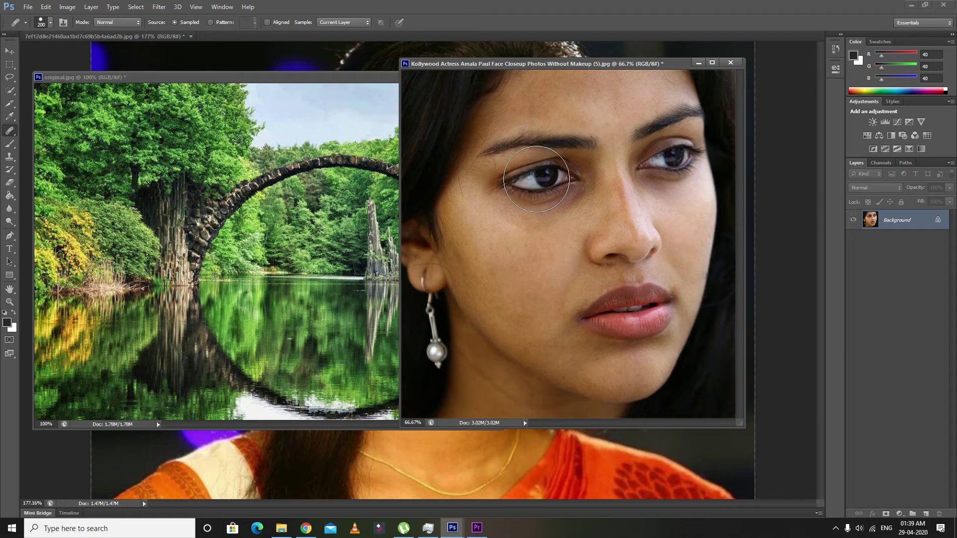
{"action": "left_click_drag", "start_coordinate": [556, 67], "coordinate": [606, 68]}
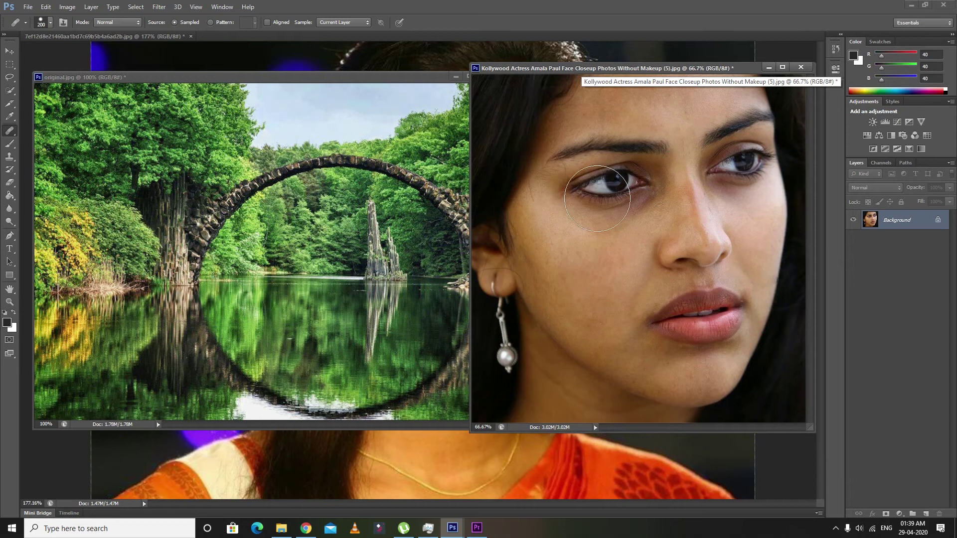
Arrange the bridge and face windows side by side and set the Healing Brush to size 300
{"action": "left_click_drag", "start_coordinate": [397, 79], "coordinate": [389, 72]}
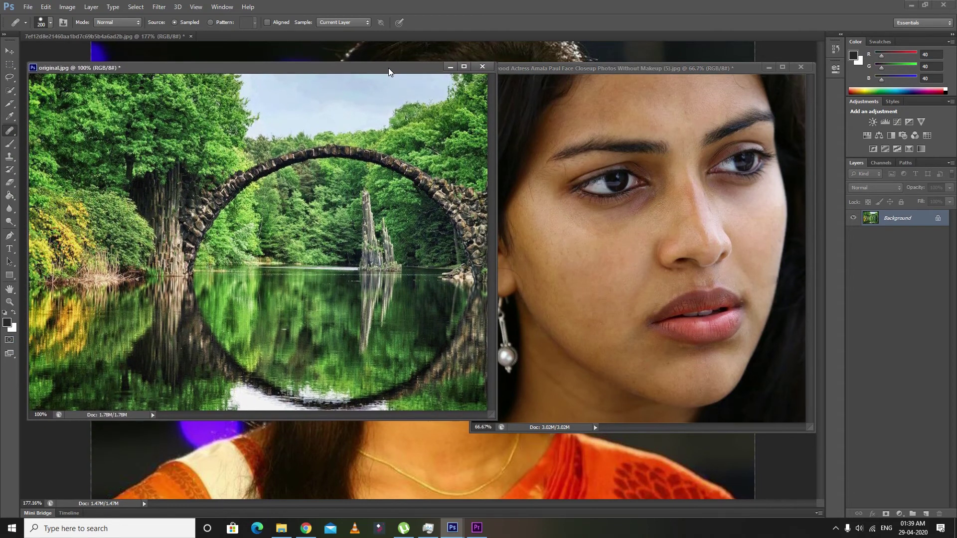
{"action": "left_click_drag", "start_coordinate": [604, 72], "coordinate": [627, 69]}
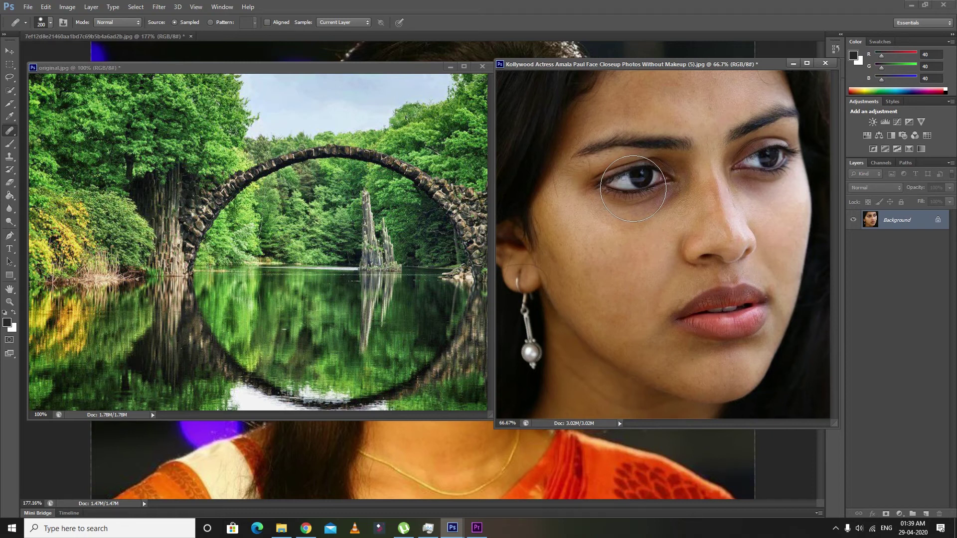
{"action": "key", "text": "bracketright"}
{"action": "key", "text": "bracketright"}
{"action": "right_click", "coordinate": [10, 130]}
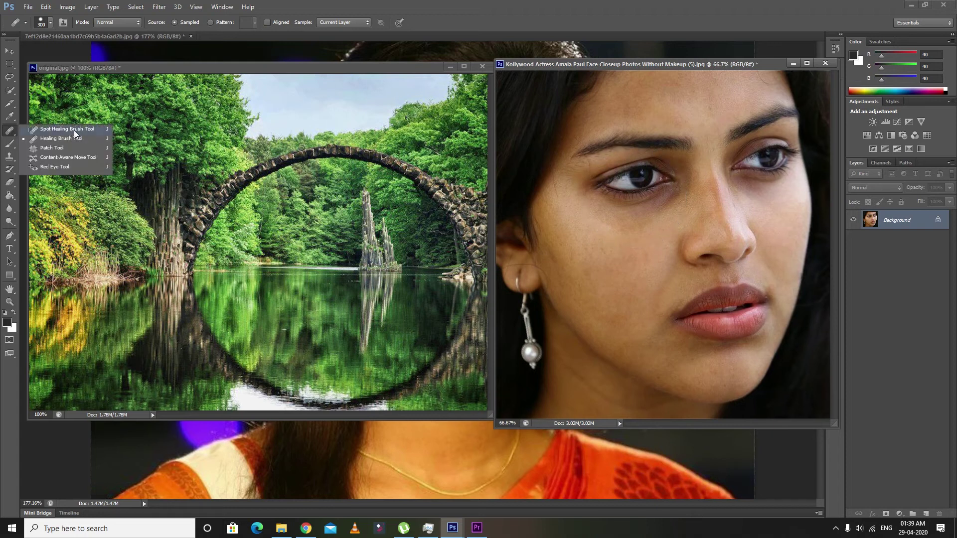
{"action": "left_click", "coordinate": [67, 139]}
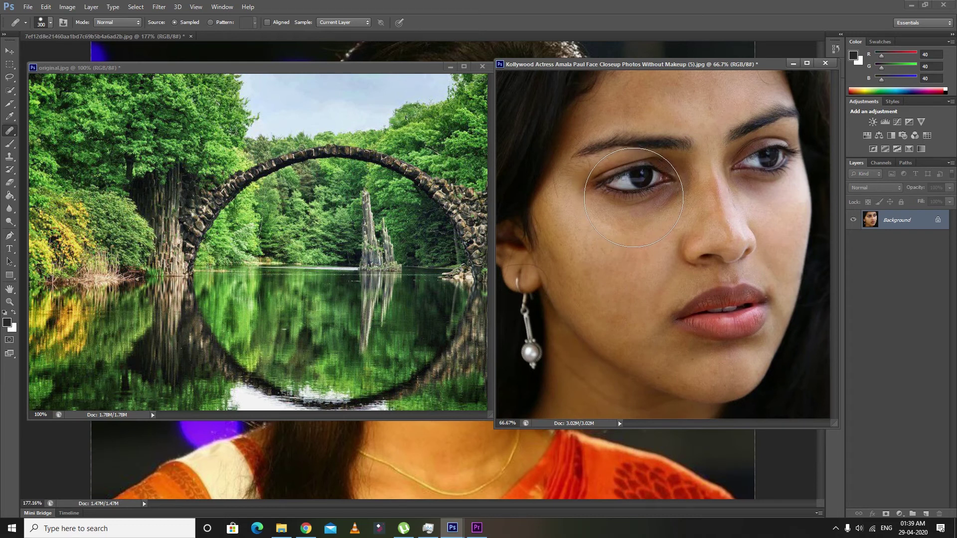
Alt-sample the face's left eye as the healing source, then activate original.jpg
{"action": "key", "text": "alt"}
{"action": "left_click", "coordinate": [633, 198], "text": "alt"}
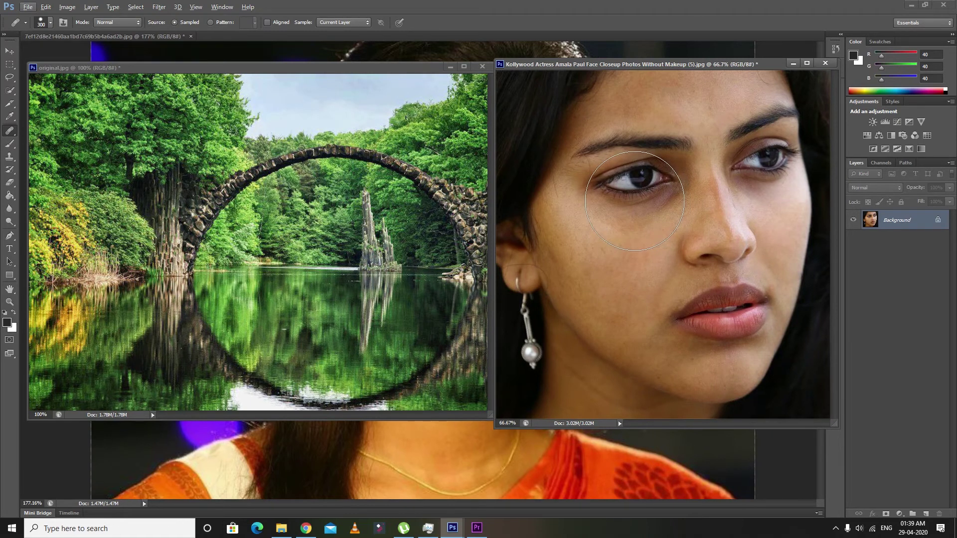
{"action": "key", "text": "alt"}
{"action": "left_click", "coordinate": [635, 201], "text": "alt"}
{"action": "mouse_move", "coordinate": [559, 231]}
{"action": "left_mouse_down"}
{"action": "mouse_move", "coordinate": [556, 259]}
{"action": "mouse_move", "coordinate": [569, 229]}
{"action": "left_mouse_up"}
{"action": "left_click", "coordinate": [119, 72]}
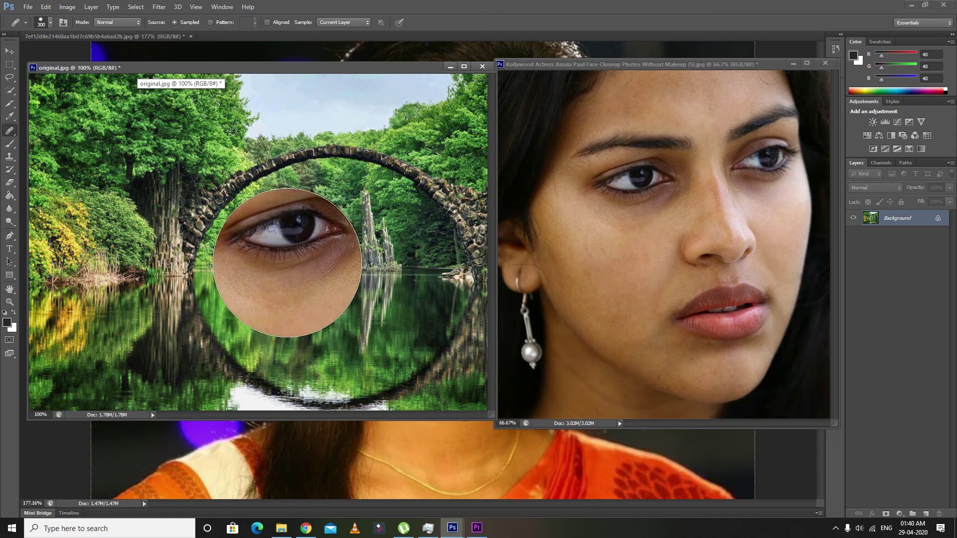
Heal the sampled left eye into the bridge's arch and undo a stray patch on the face's cheek
{"action": "left_click", "coordinate": [287, 263]}
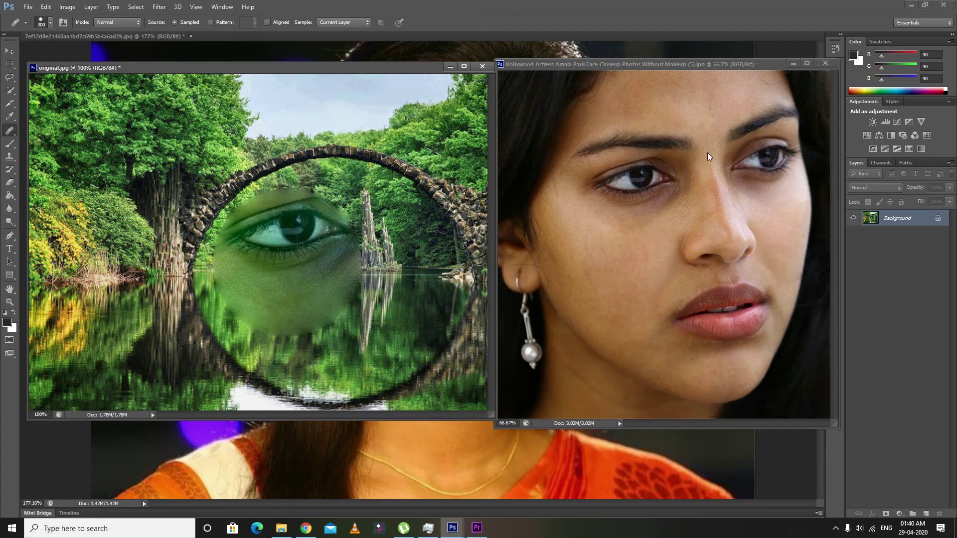
{"action": "left_click_drag", "start_coordinate": [636, 64], "coordinate": [657, 65]}
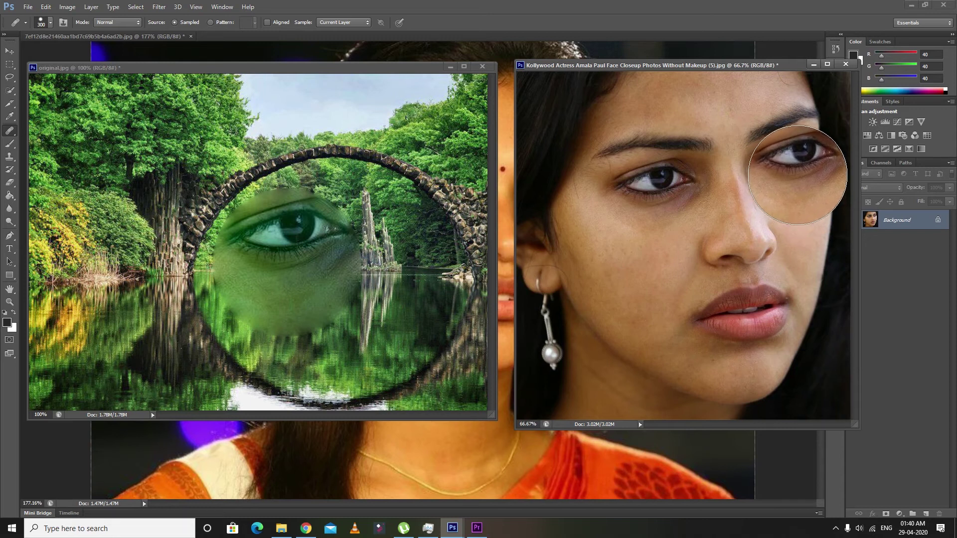
{"action": "left_click", "coordinate": [622, 363]}
{"action": "key", "text": "ctrl+z"}
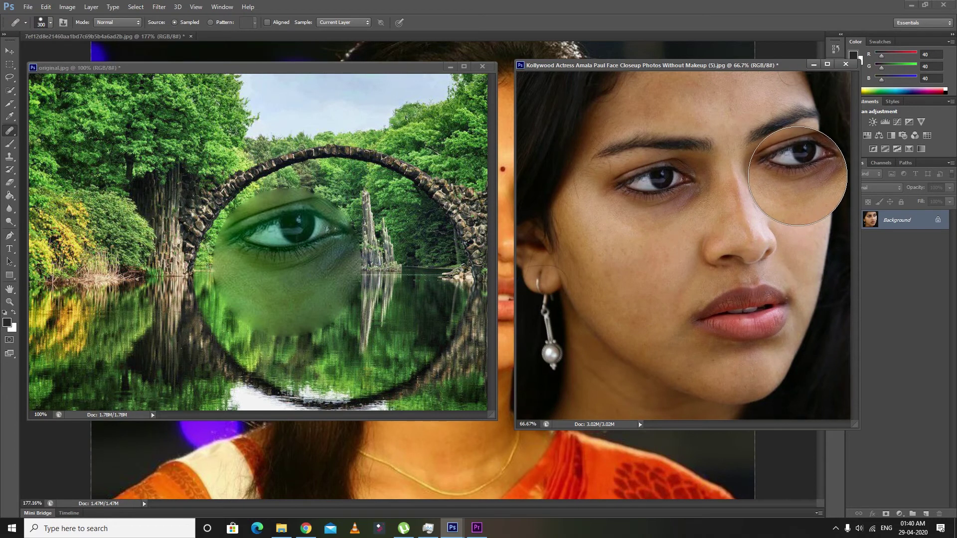
Sample the portrait's right eye and heal it onto the bridge beside the first eye
{"action": "key", "text": "super"}
{"action": "key", "text": "super"}
{"action": "left_click", "coordinate": [797, 176], "text": "alt"}
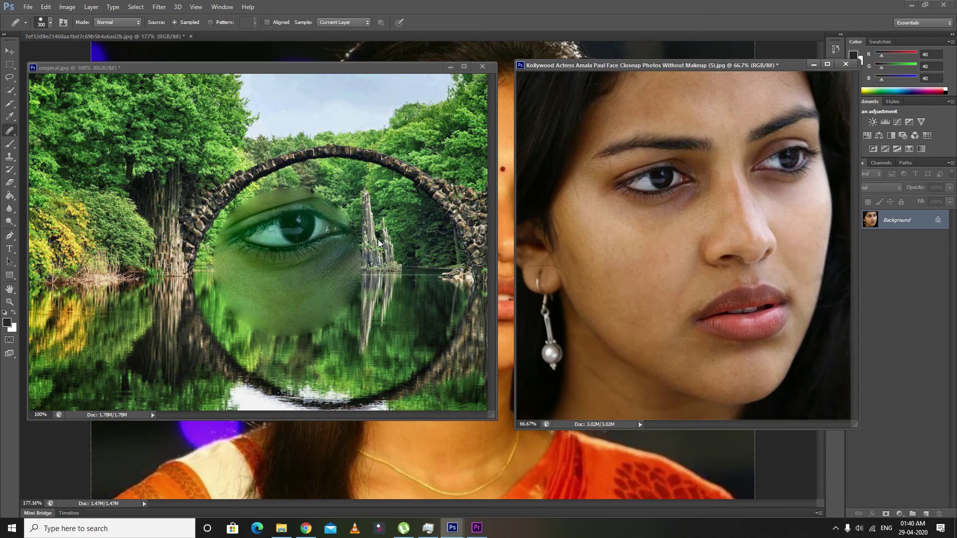
{"action": "left_click", "coordinate": [349, 68]}
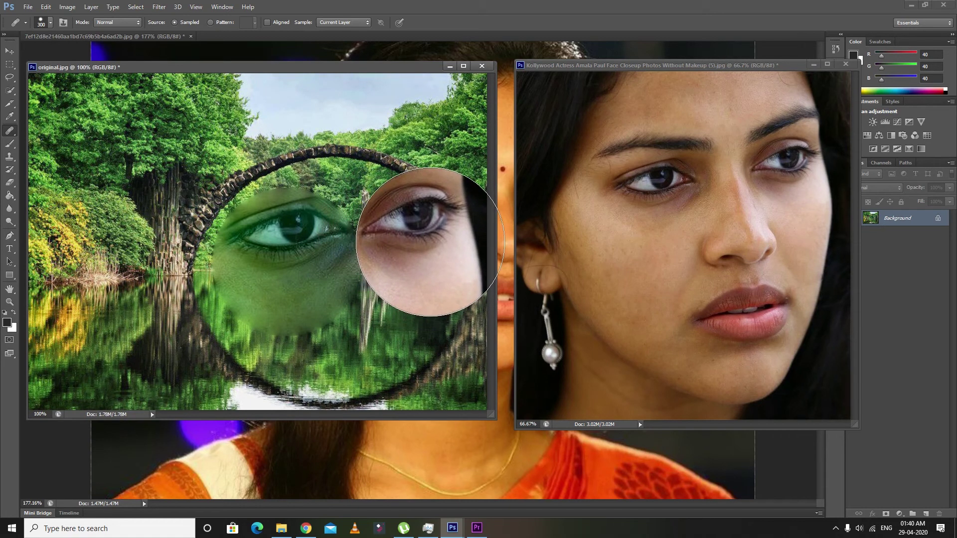
{"action": "left_click", "coordinate": [430, 243]}
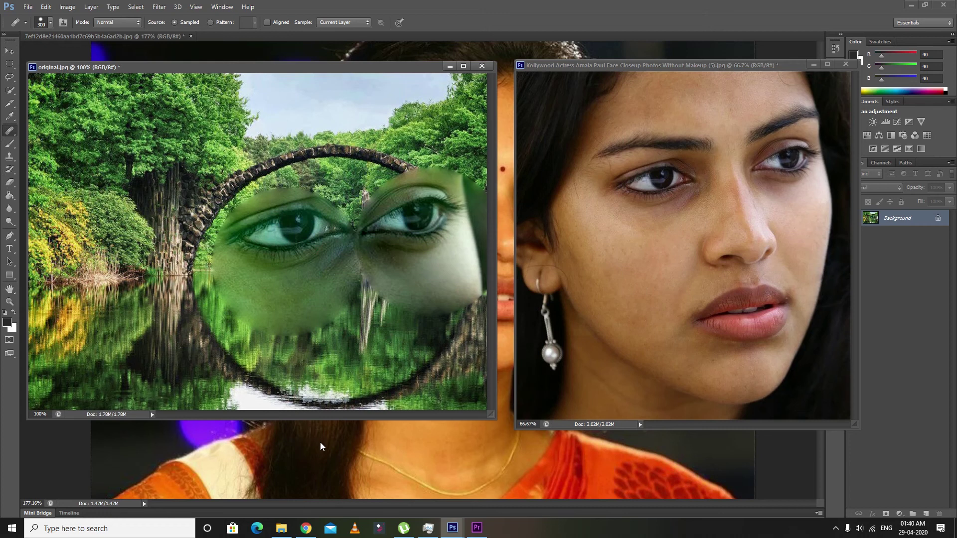
{"action": "left_click", "coordinate": [10, 50]}
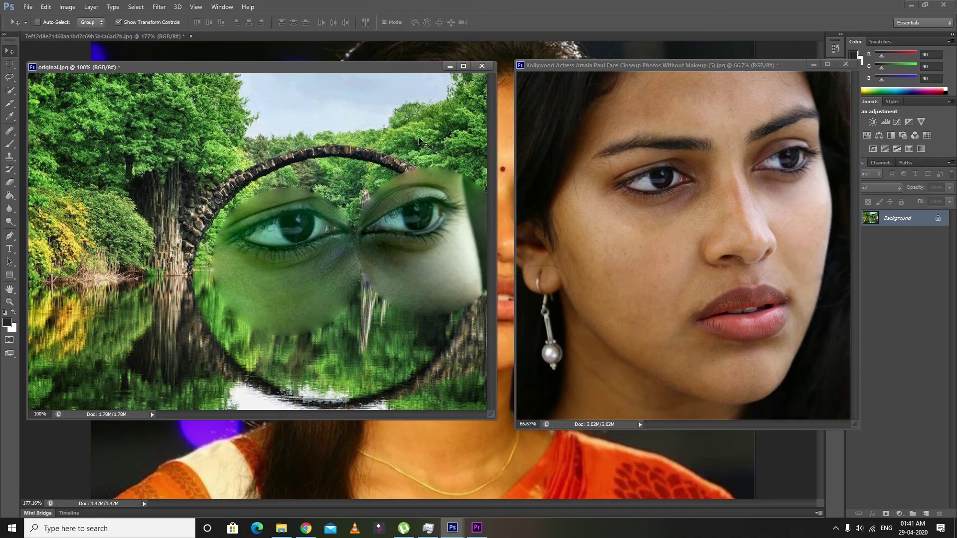
Maximize and restore the original.jpg window, then undo both healed eye patches
{"action": "left_click", "coordinate": [463, 65]}
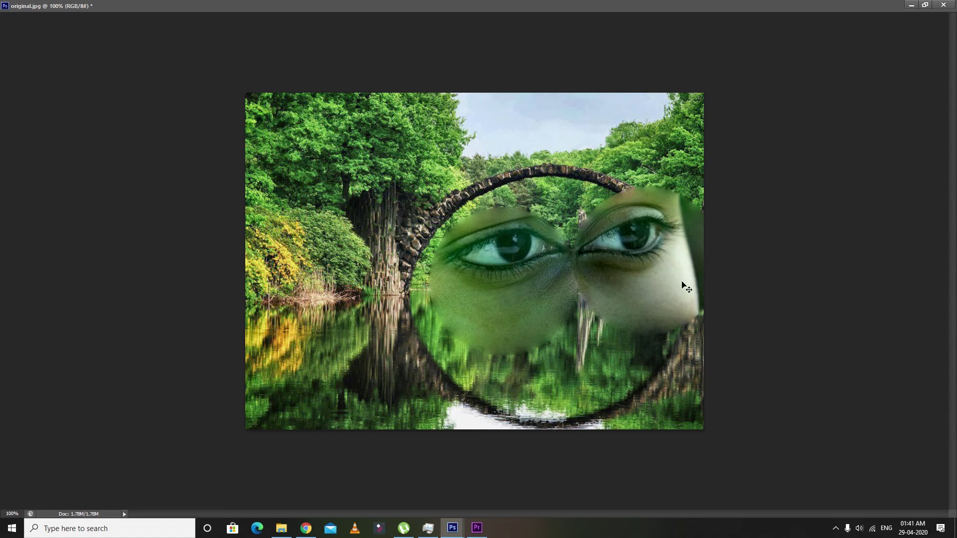
{"action": "left_click", "coordinate": [925, 4]}
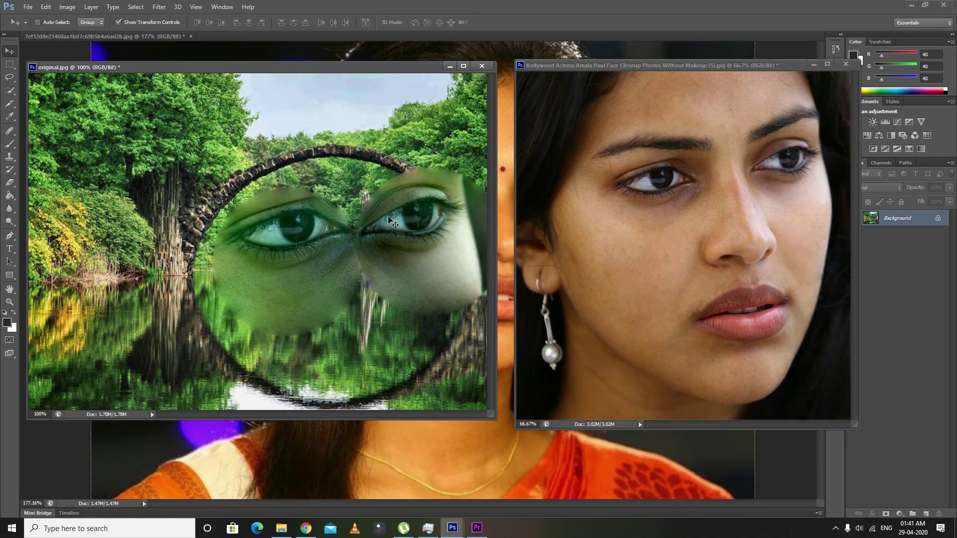
{"action": "key", "text": "ctrl+z"}
{"action": "key", "text": "ctrl+z"}
{"action": "key", "text": "ctrl+z"}
{"action": "key", "text": "ctrl+z"}
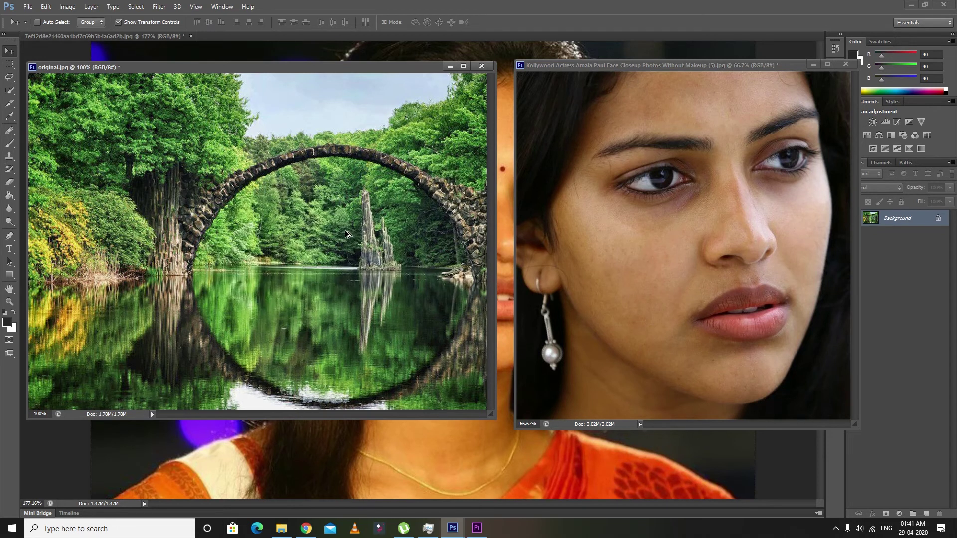
With the Healing Brush at size 100, sample skin between the face's eyes and start healing the arch's centre
{"action": "left_click", "coordinate": [11, 131]}
{"action": "left_click", "coordinate": [50, 142]}
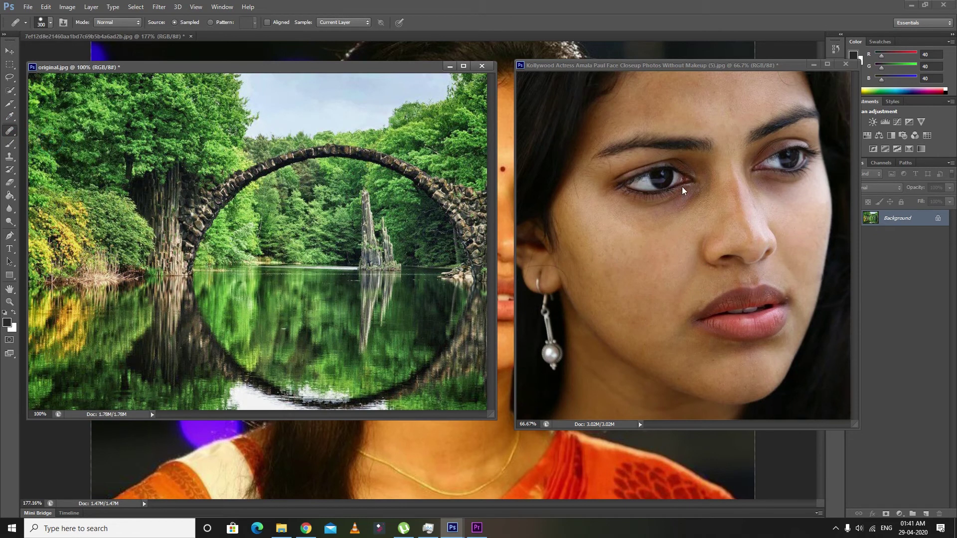
{"action": "left_click", "coordinate": [727, 191]}
{"action": "left_click", "coordinate": [727, 191], "text": "alt"}
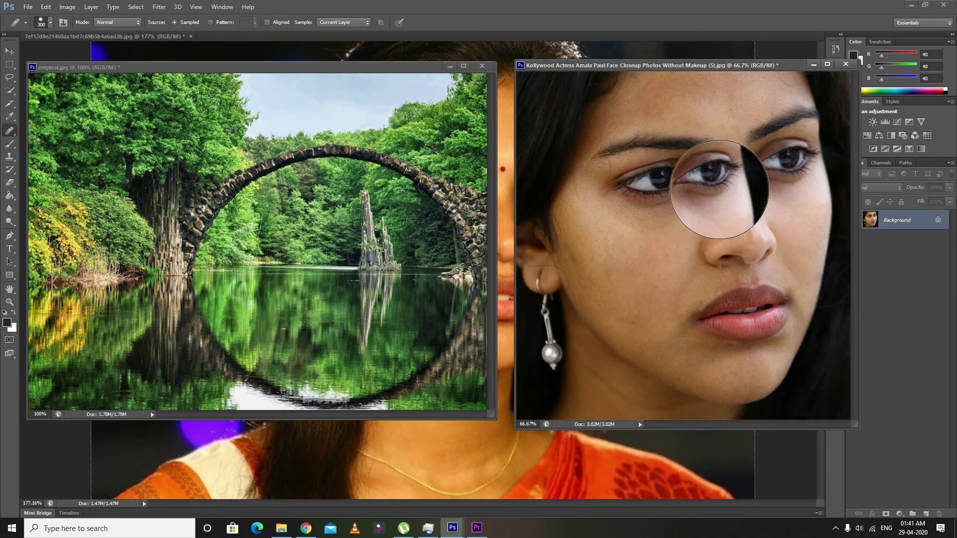
{"action": "key", "text": "bracketleft"}
{"action": "key", "text": "bracketleft"}
{"action": "key", "text": "bracketleft"}
{"action": "key", "text": "bracketleft"}
{"action": "key", "text": "bracketleft"}
{"action": "key", "text": "bracketleft"}
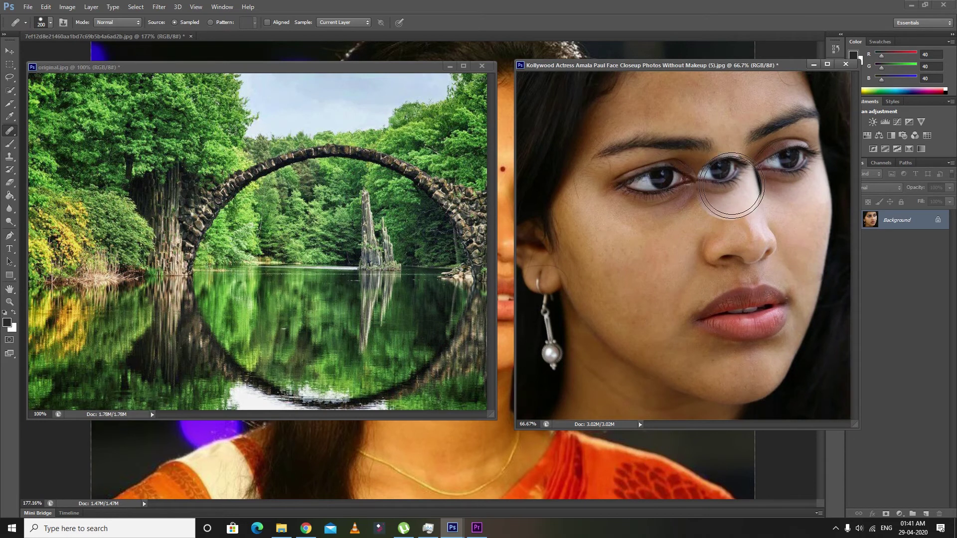
{"action": "key", "text": "alt"}
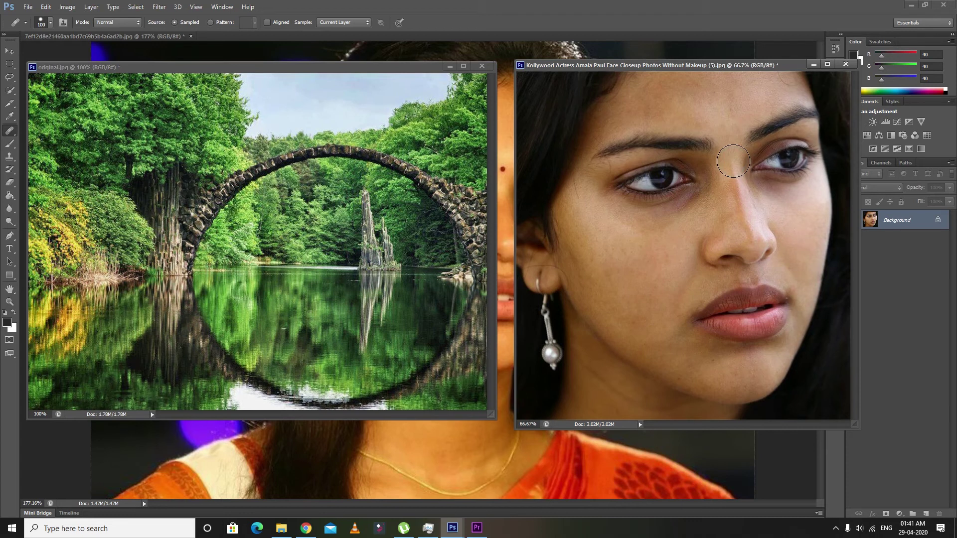
{"action": "left_click", "coordinate": [320, 66]}
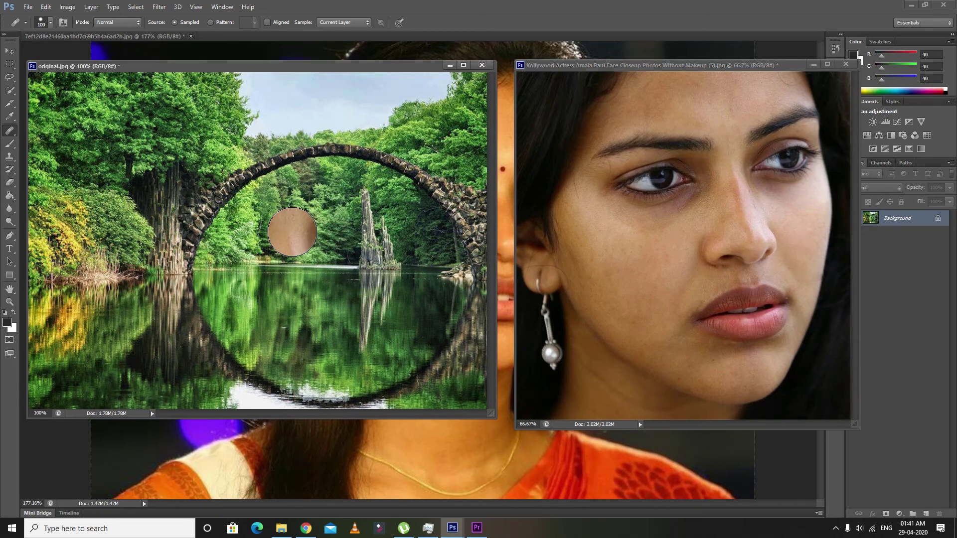
{"action": "left_click", "coordinate": [292, 232]}
Paint the sampled eyes and nose across the centre of the bridge scene
{"action": "mouse_move", "coordinate": [292, 232]}
{"action": "left_mouse_down"}
{"action": "mouse_move", "coordinate": [314, 172]}
{"action": "mouse_move", "coordinate": [376, 175]}
{"action": "mouse_move", "coordinate": [421, 207]}
{"action": "mouse_move", "coordinate": [348, 209]}
{"action": "mouse_move", "coordinate": [299, 200]}
{"action": "mouse_move", "coordinate": [276, 177]}
{"action": "mouse_move", "coordinate": [249, 177]}
{"action": "mouse_move", "coordinate": [222, 200]}
{"action": "mouse_move", "coordinate": [273, 213]}
{"action": "mouse_move", "coordinate": [244, 224]}
{"action": "mouse_move", "coordinate": [284, 249]}
{"action": "mouse_move", "coordinate": [363, 234]}
{"action": "mouse_move", "coordinate": [418, 238]}
{"action": "mouse_move", "coordinate": [299, 253]}
{"action": "mouse_move", "coordinate": [238, 242]}
{"action": "mouse_move", "coordinate": [209, 250]}
{"action": "mouse_move", "coordinate": [299, 279]}
{"action": "mouse_move", "coordinate": [379, 274]}
{"action": "mouse_move", "coordinate": [409, 252]}
{"action": "mouse_move", "coordinate": [329, 289]}
{"action": "mouse_move", "coordinate": [224, 269]}
{"action": "mouse_move", "coordinate": [187, 249]}
{"action": "mouse_move", "coordinate": [321, 294]}
{"action": "mouse_move", "coordinate": [421, 256]}
{"action": "mouse_move", "coordinate": [389, 284]}
{"action": "mouse_move", "coordinate": [279, 304]}
{"action": "mouse_move", "coordinate": [209, 256]}
{"action": "mouse_move", "coordinate": [190, 219]}
{"action": "mouse_move", "coordinate": [174, 214]}
{"action": "mouse_move", "coordinate": [177, 264]}
{"action": "mouse_move", "coordinate": [249, 326]}
{"action": "mouse_move", "coordinate": [293, 338]}
{"action": "mouse_move", "coordinate": [392, 315]}
{"action": "mouse_move", "coordinate": [425, 289]}
{"action": "mouse_move", "coordinate": [426, 249]}
{"action": "mouse_move", "coordinate": [401, 149]}
{"action": "mouse_move", "coordinate": [352, 133]}
{"action": "mouse_move", "coordinate": [232, 148]}
{"action": "mouse_move", "coordinate": [187, 172]}
{"action": "mouse_move", "coordinate": [164, 204]}
{"action": "mouse_move", "coordinate": [193, 298]}
{"action": "mouse_move", "coordinate": [237, 333]}
{"action": "mouse_move", "coordinate": [288, 355]}
{"action": "mouse_move", "coordinate": [346, 366]}
{"action": "mouse_move", "coordinate": [444, 309]}
{"action": "mouse_move", "coordinate": [453, 284]}
{"action": "mouse_move", "coordinate": [405, 352]}
{"action": "mouse_move", "coordinate": [274, 377]}
{"action": "mouse_move", "coordinate": [209, 337]}
{"action": "mouse_move", "coordinate": [177, 297]}
{"action": "mouse_move", "coordinate": [147, 215]}
{"action": "mouse_move", "coordinate": [155, 169]}
{"action": "mouse_move", "coordinate": [230, 126]}
{"action": "mouse_move", "coordinate": [306, 111]}
{"action": "mouse_move", "coordinate": [408, 150]}
{"action": "mouse_move", "coordinate": [414, 263]}
{"action": "mouse_move", "coordinate": [337, 291]}
{"action": "left_mouse_up"}
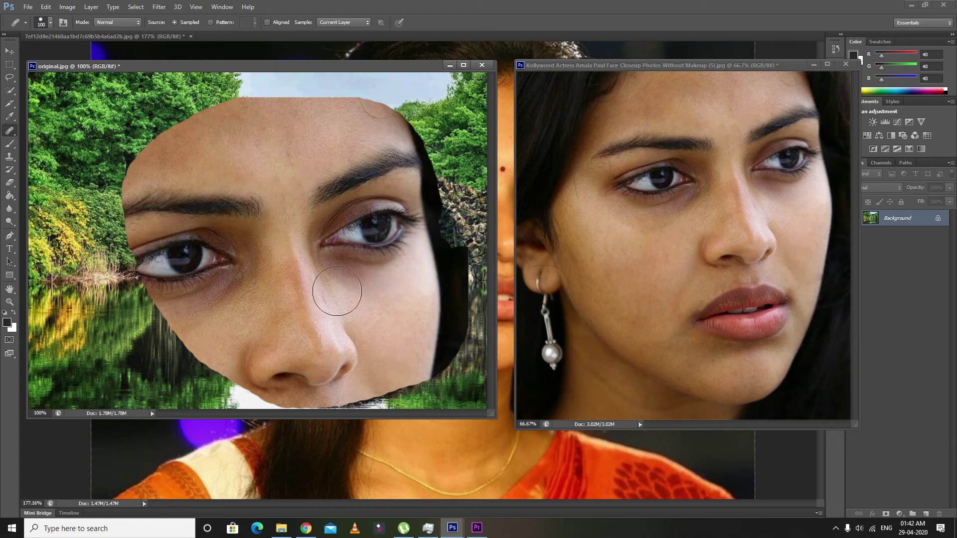
{"action": "left_click_drag", "start_coordinate": [337, 291], "coordinate": [336, 291]}
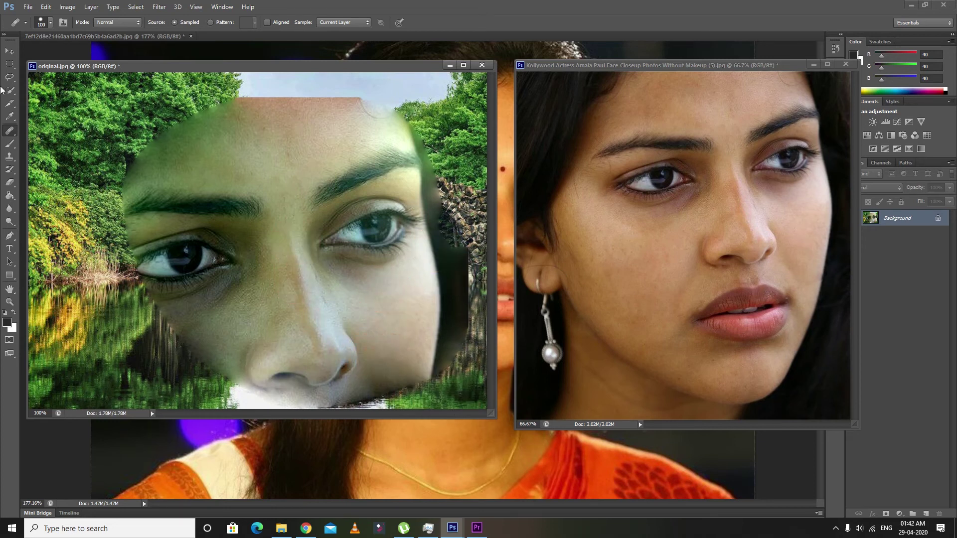
{"action": "left_click", "coordinate": [9, 50]}
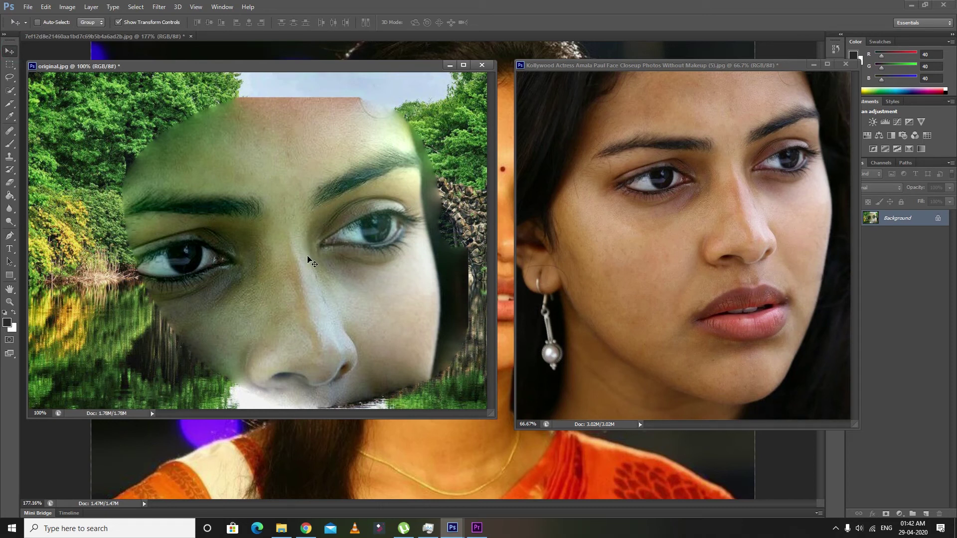
Undo the painted face and add an empty Layer 1 above the Background
{"action": "left_click_drag", "start_coordinate": [902, 224], "coordinate": [382, 191]}
{"action": "key", "text": "ctrl+z"}
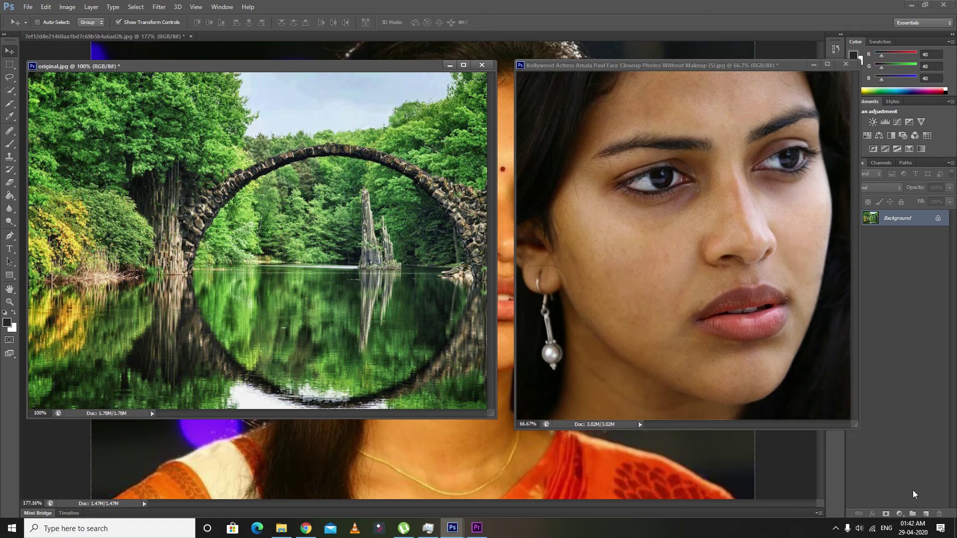
{"action": "left_click", "coordinate": [926, 513]}
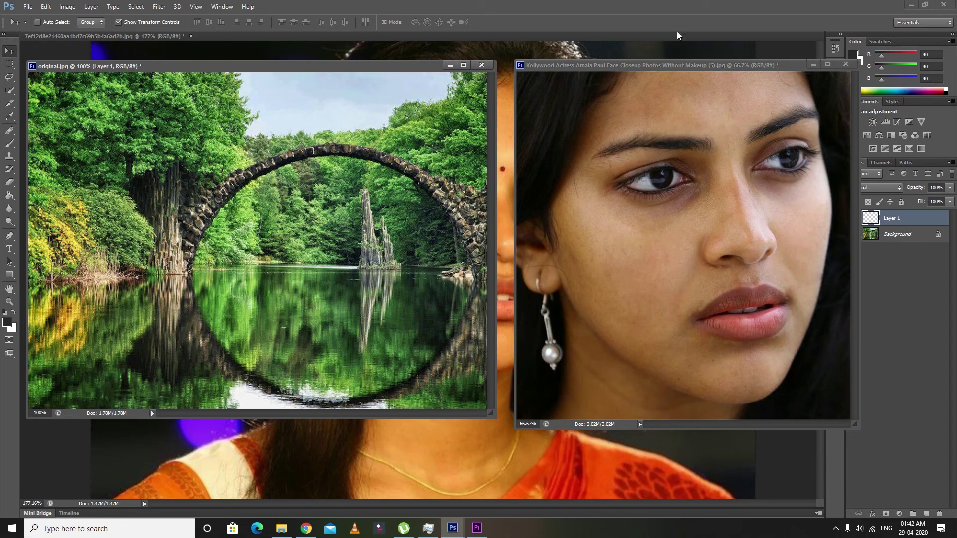
{"action": "left_click_drag", "start_coordinate": [655, 70], "coordinate": [624, 63]}
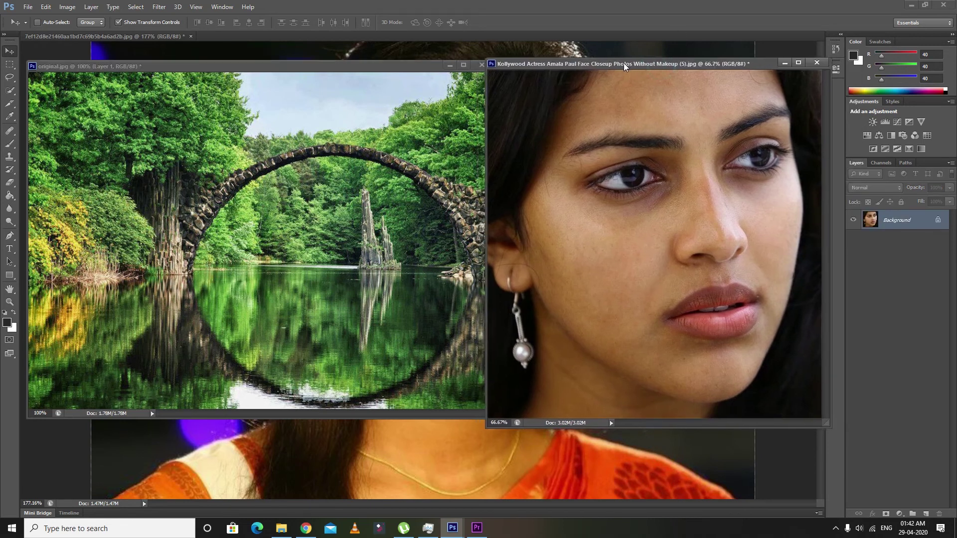
Reselect the Healing Brush and take its source from the face photo
{"action": "left_click", "coordinate": [201, 70]}
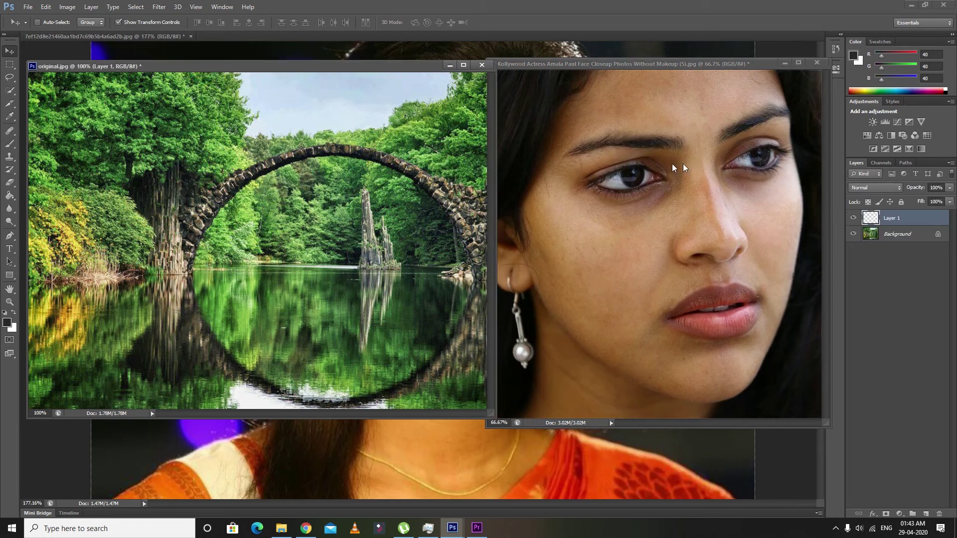
{"action": "left_click", "coordinate": [9, 131]}
{"action": "right_click", "coordinate": [9, 131]}
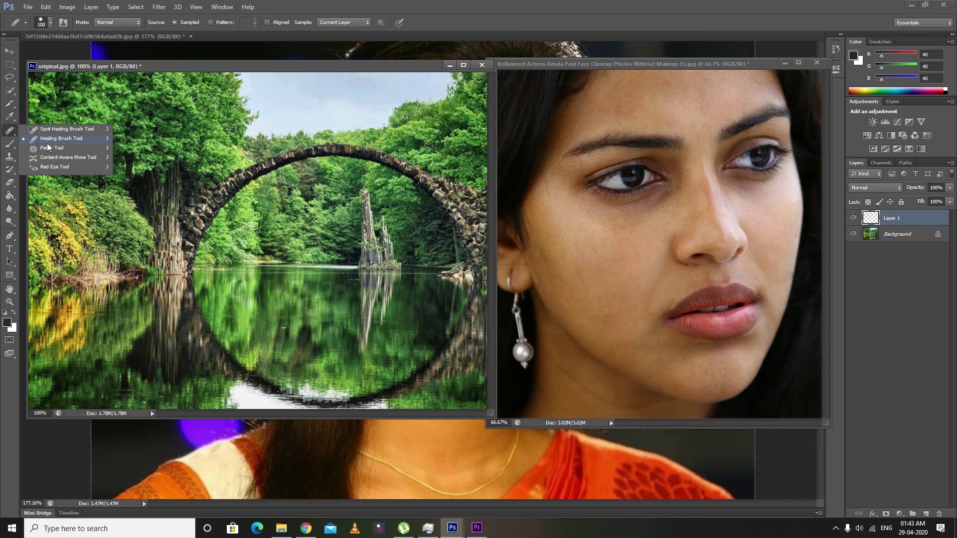
{"action": "left_click", "coordinate": [47, 143]}
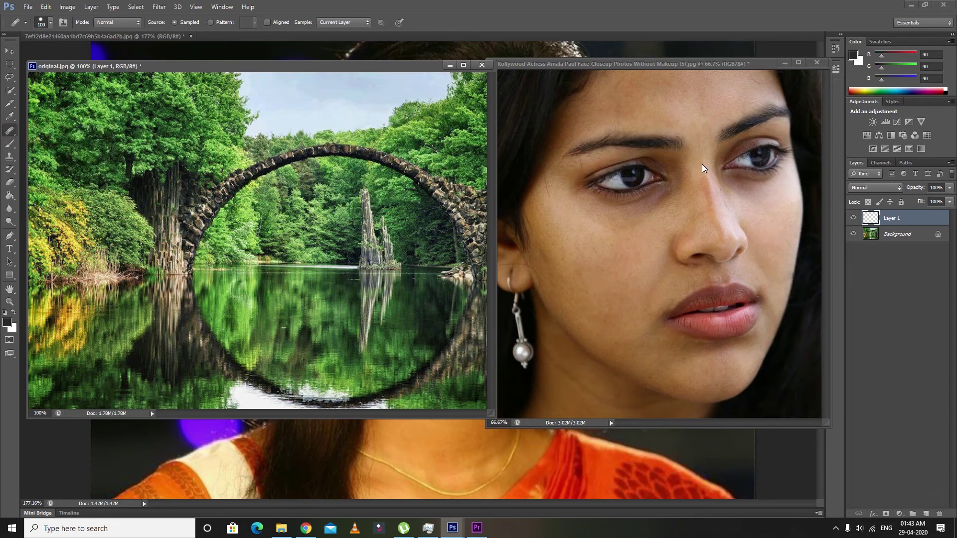
{"action": "scroll", "coordinate": [704, 169], "scroll_direction": "down", "scroll_amount": 1}
{"action": "left_click", "coordinate": [667, 69]}
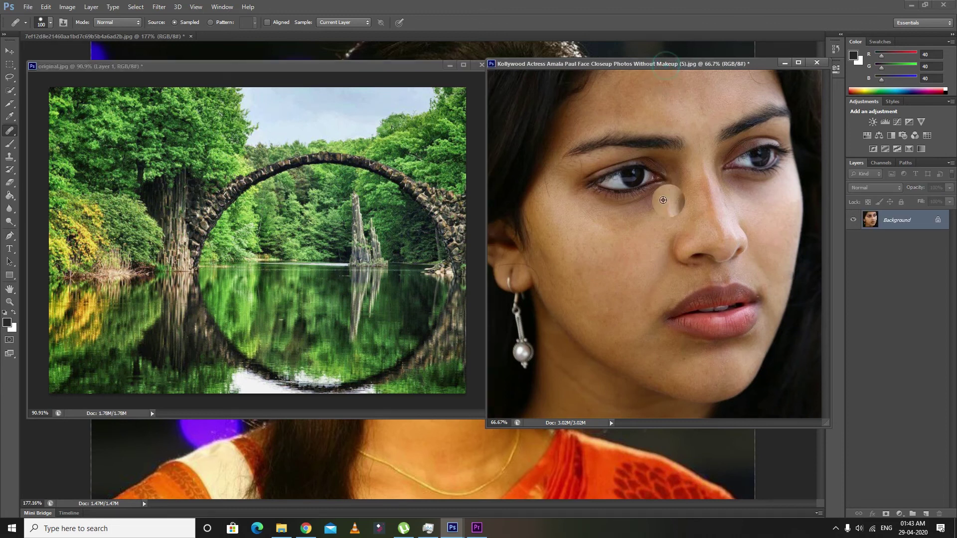
{"action": "scroll", "coordinate": [667, 199], "scroll_direction": "down", "scroll_amount": 3}
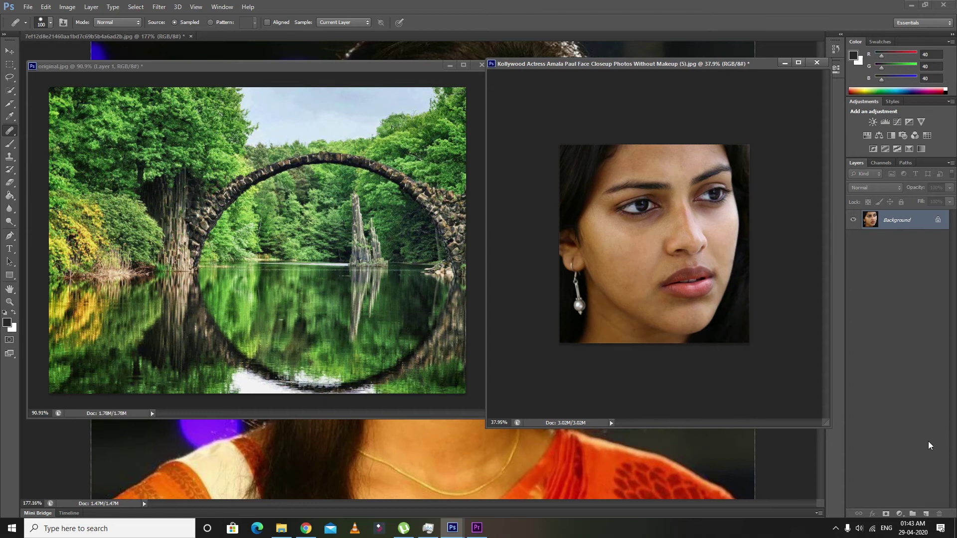
{"action": "left_click", "coordinate": [214, 73]}
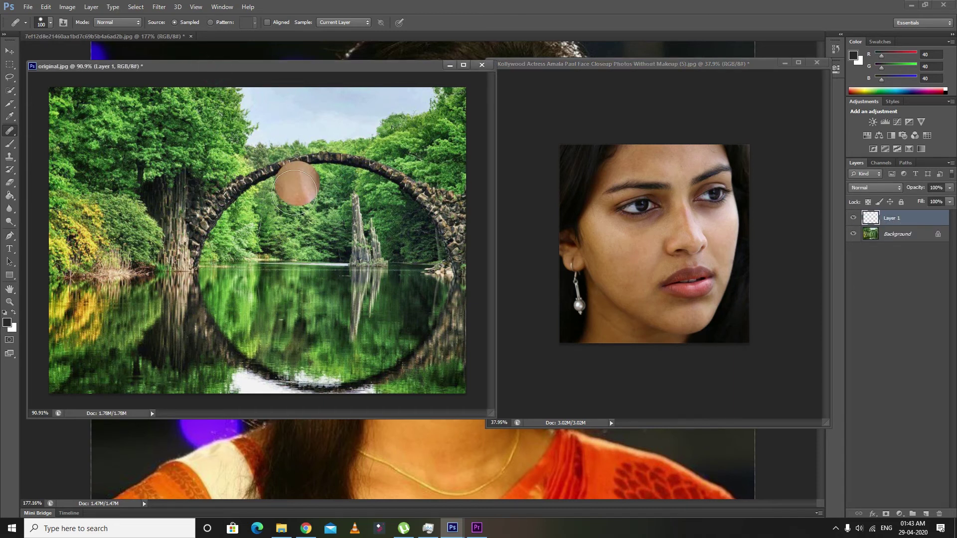
Heal large strokes of the face onto Layer 1, covering most of the landscape
{"action": "mouse_move", "coordinate": [257, 178]}
{"action": "left_mouse_down"}
{"action": "mouse_move", "coordinate": [249, 199]}
{"action": "mouse_move", "coordinate": [279, 189]}
{"action": "mouse_move", "coordinate": [263, 165]}
{"action": "mouse_move", "coordinate": [299, 189]}
{"action": "mouse_move", "coordinate": [229, 160]}
{"action": "mouse_move", "coordinate": [304, 174]}
{"action": "mouse_move", "coordinate": [190, 168]}
{"action": "mouse_move", "coordinate": [299, 124]}
{"action": "mouse_move", "coordinate": [210, 199]}
{"action": "mouse_move", "coordinate": [171, 149]}
{"action": "left_mouse_up"}
{"action": "mouse_move", "coordinate": [281, 119]}
{"action": "left_mouse_down"}
{"action": "mouse_move", "coordinate": [344, 170]}
{"action": "mouse_move", "coordinate": [214, 229]}
{"action": "mouse_move", "coordinate": [124, 199]}
{"action": "mouse_move", "coordinate": [209, 122]}
{"action": "mouse_move", "coordinate": [317, 125]}
{"action": "mouse_move", "coordinate": [349, 204]}
{"action": "mouse_move", "coordinate": [299, 251]}
{"action": "mouse_move", "coordinate": [115, 234]}
{"action": "mouse_move", "coordinate": [102, 149]}
{"action": "mouse_move", "coordinate": [214, 98]}
{"action": "mouse_move", "coordinate": [319, 117]}
{"action": "mouse_move", "coordinate": [363, 225]}
{"action": "mouse_move", "coordinate": [239, 271]}
{"action": "mouse_move", "coordinate": [122, 246]}
{"action": "mouse_move", "coordinate": [79, 164]}
{"action": "mouse_move", "coordinate": [195, 99]}
{"action": "mouse_move", "coordinate": [329, 102]}
{"action": "mouse_move", "coordinate": [379, 195]}
{"action": "mouse_move", "coordinate": [359, 287]}
{"action": "mouse_move", "coordinate": [129, 271]}
{"action": "mouse_move", "coordinate": [85, 239]}
{"action": "mouse_move", "coordinate": [70, 190]}
{"action": "mouse_move", "coordinate": [92, 146]}
{"action": "mouse_move", "coordinate": [90, 279]}
{"action": "mouse_move", "coordinate": [311, 319]}
{"action": "mouse_move", "coordinate": [398, 219]}
{"action": "mouse_move", "coordinate": [403, 246]}
{"action": "mouse_move", "coordinate": [299, 324]}
{"action": "mouse_move", "coordinate": [145, 334]}
{"action": "mouse_move", "coordinate": [388, 329]}
{"action": "mouse_move", "coordinate": [188, 360]}
{"action": "mouse_move", "coordinate": [122, 332]}
{"action": "mouse_move", "coordinate": [95, 279]}
{"action": "mouse_move", "coordinate": [267, 389]}
{"action": "mouse_move", "coordinate": [108, 320]}
{"action": "mouse_move", "coordinate": [203, 395]}
{"action": "mouse_move", "coordinate": [399, 325]}
{"action": "mouse_move", "coordinate": [406, 230]}
{"action": "mouse_move", "coordinate": [342, 122]}
{"action": "mouse_move", "coordinate": [95, 378]}
{"action": "mouse_move", "coordinate": [72, 304]}
{"action": "mouse_move", "coordinate": [69, 343]}
{"action": "mouse_move", "coordinate": [144, 415]}
{"action": "left_mouse_up"}
{"action": "mouse_move", "coordinate": [32, 171]}
{"action": "left_mouse_down"}
{"action": "mouse_move", "coordinate": [56, 186]}
{"action": "mouse_move", "coordinate": [73, 144]}
{"action": "mouse_move", "coordinate": [231, 78]}
{"action": "mouse_move", "coordinate": [363, 86]}
{"action": "mouse_move", "coordinate": [427, 209]}
{"action": "left_mouse_up"}
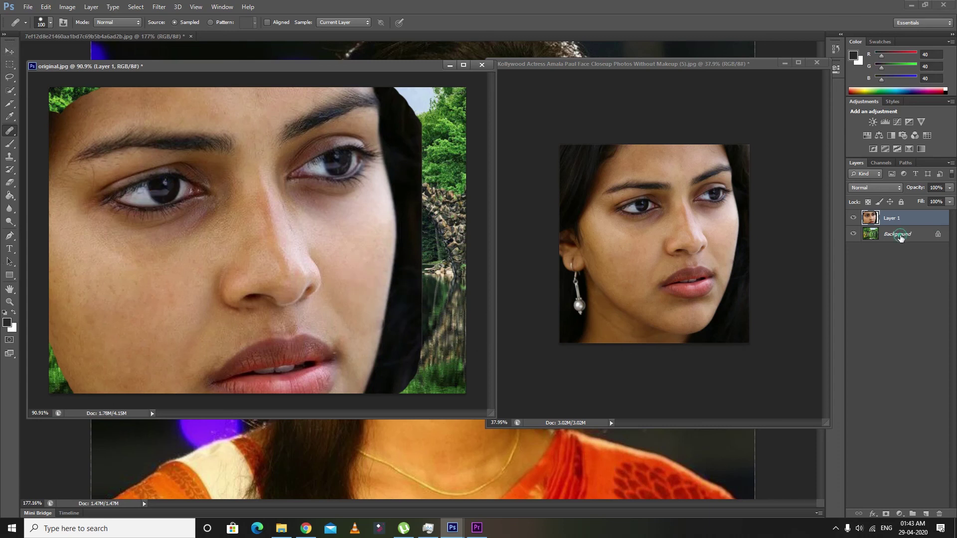
{"action": "left_click", "coordinate": [900, 237]}
{"action": "left_click", "coordinate": [902, 221]}
{"action": "left_click", "coordinate": [10, 51]}
{"action": "left_click_drag", "start_coordinate": [48, 86], "coordinate": [189, 192]}
{"action": "left_click_drag", "start_coordinate": [312, 271], "coordinate": [318, 252]}
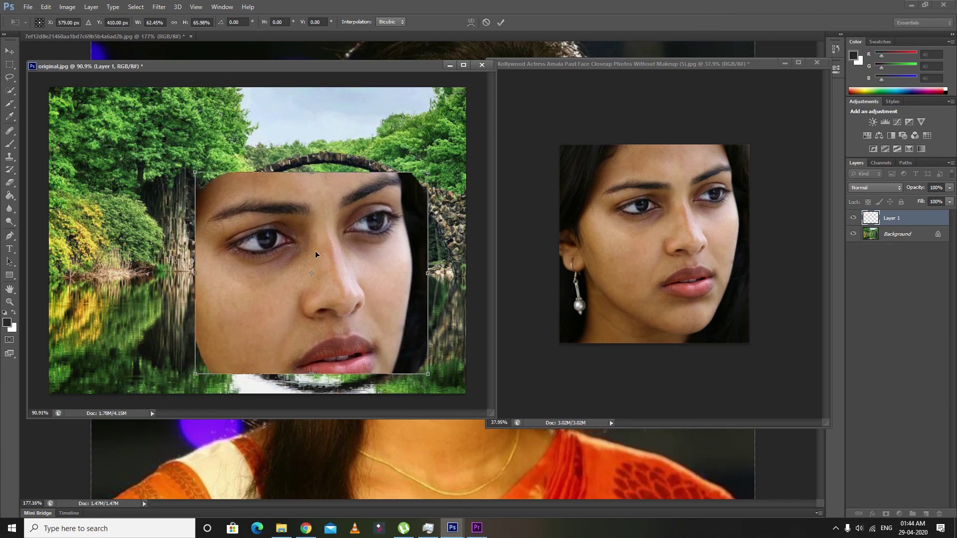
{"action": "left_click_drag", "start_coordinate": [196, 174], "coordinate": [276, 216]}
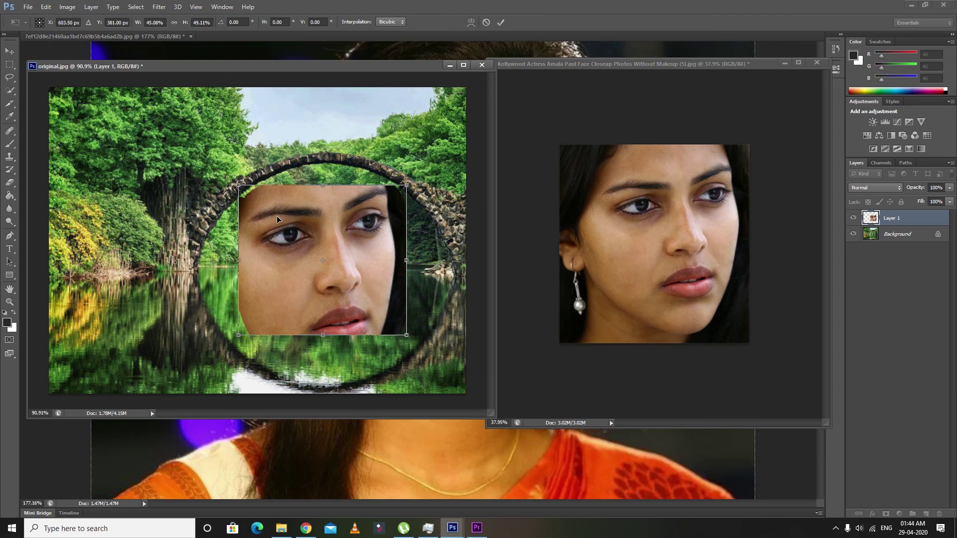
{"action": "key", "text": "Return"}
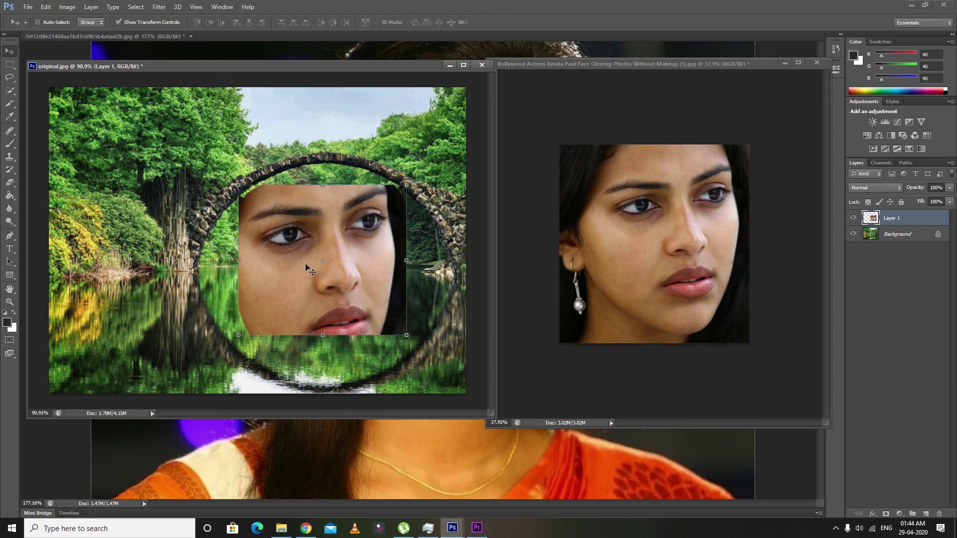
Select Layer 1 in the Layers panel and try the Dissolve blend mode
{"action": "left_click", "coordinate": [904, 234]}
{"action": "left_click", "coordinate": [902, 218]}
{"action": "left_click", "coordinate": [898, 235]}
{"action": "left_click", "coordinate": [899, 219]}
{"action": "left_click", "coordinate": [899, 222]}
{"action": "left_click", "coordinate": [904, 234]}
{"action": "left_click", "coordinate": [897, 218]}
{"action": "left_click", "coordinate": [892, 189]}
{"action": "left_click", "coordinate": [892, 189]}
{"action": "left_click", "coordinate": [892, 187]}
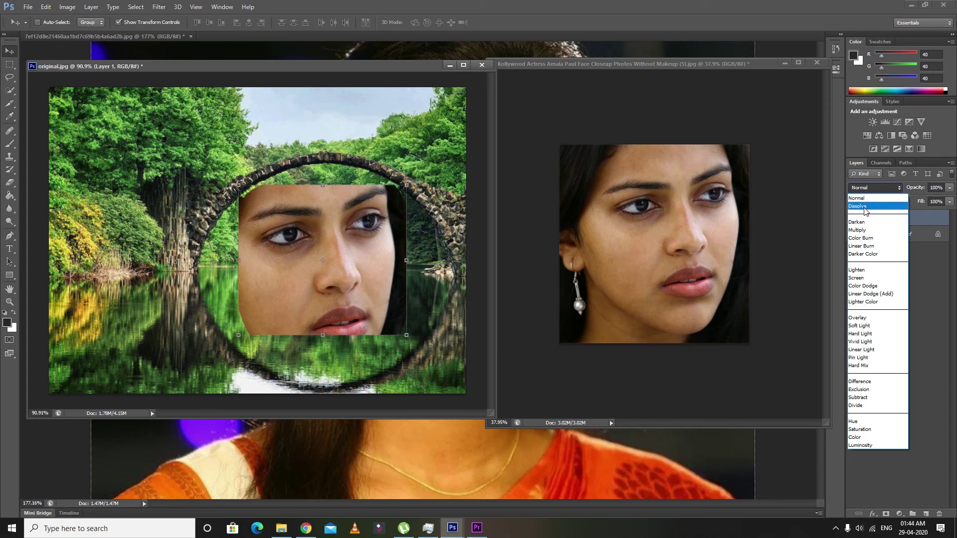
{"action": "left_click", "coordinate": [869, 212]}
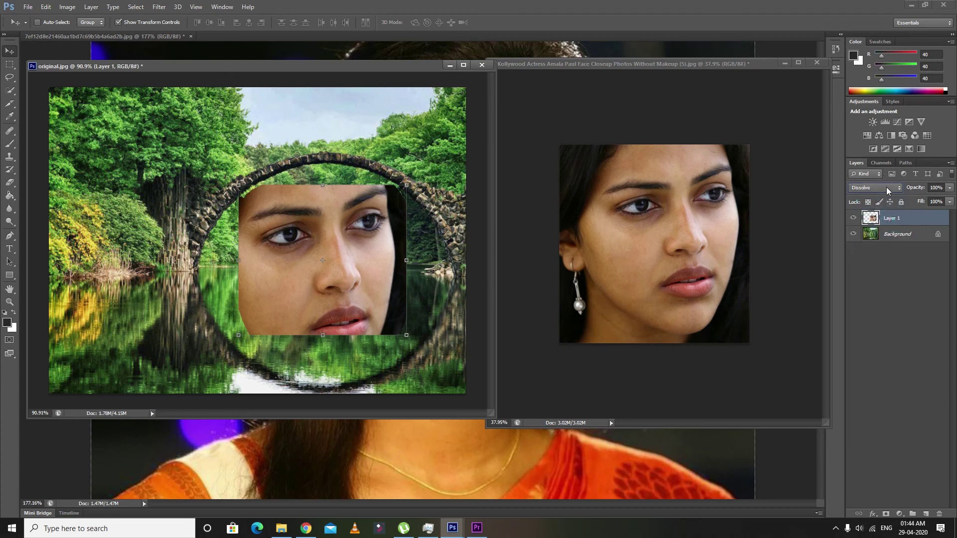
Try Darken and Multiply on Layer 1 while nudging the face within the arch
{"action": "left_click", "coordinate": [887, 190]}
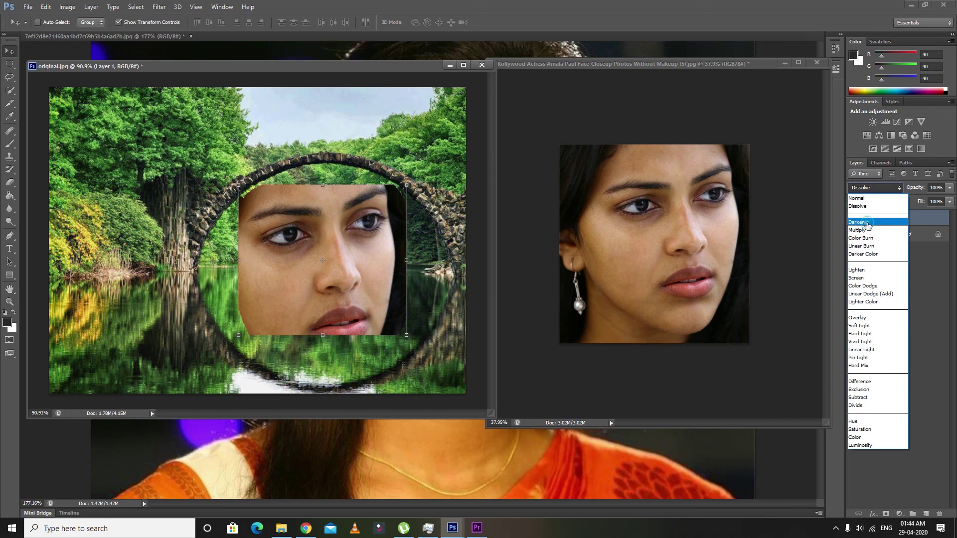
{"action": "left_click", "coordinate": [867, 223]}
{"action": "left_click_drag", "start_coordinate": [337, 279], "coordinate": [342, 365]}
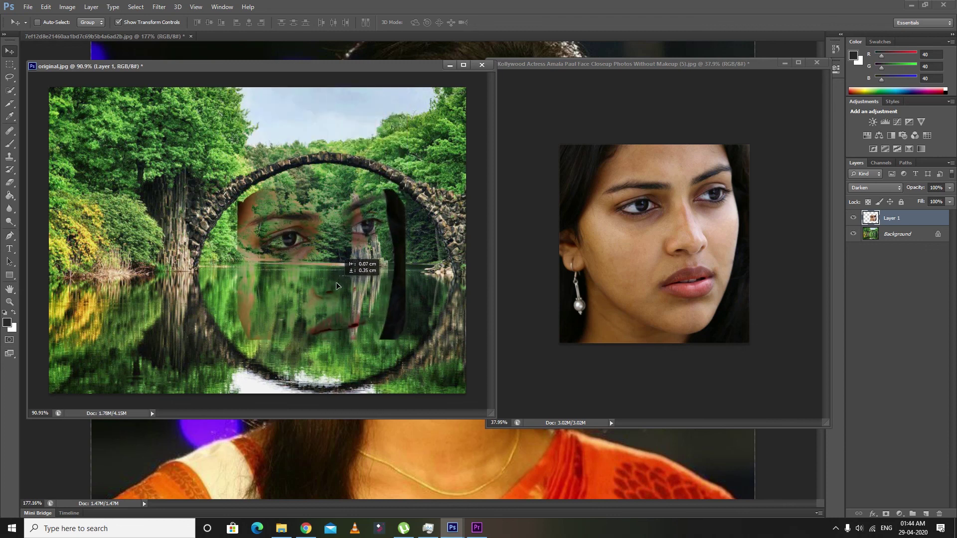
{"action": "left_click_drag", "start_coordinate": [365, 295], "coordinate": [336, 292]}
{"action": "left_click", "coordinate": [866, 188]}
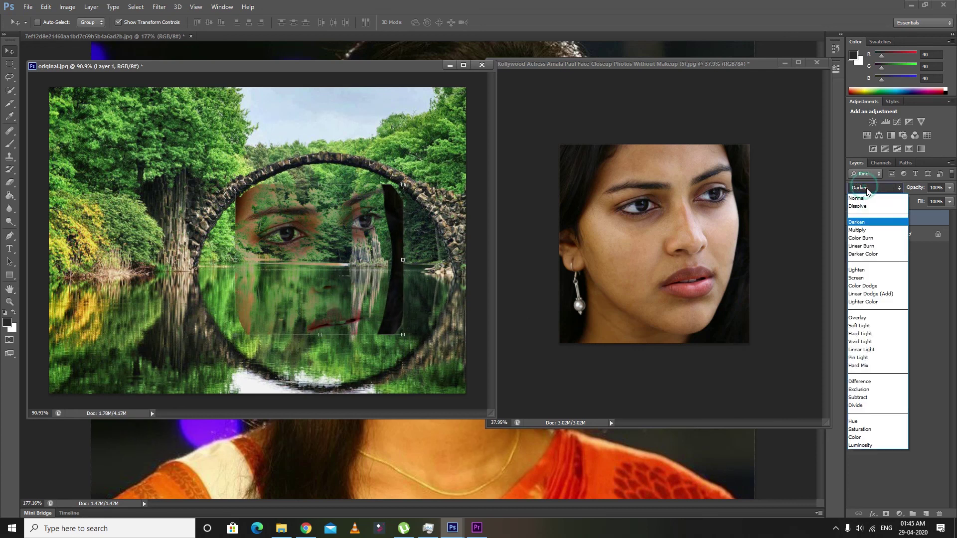
{"action": "left_click", "coordinate": [867, 230]}
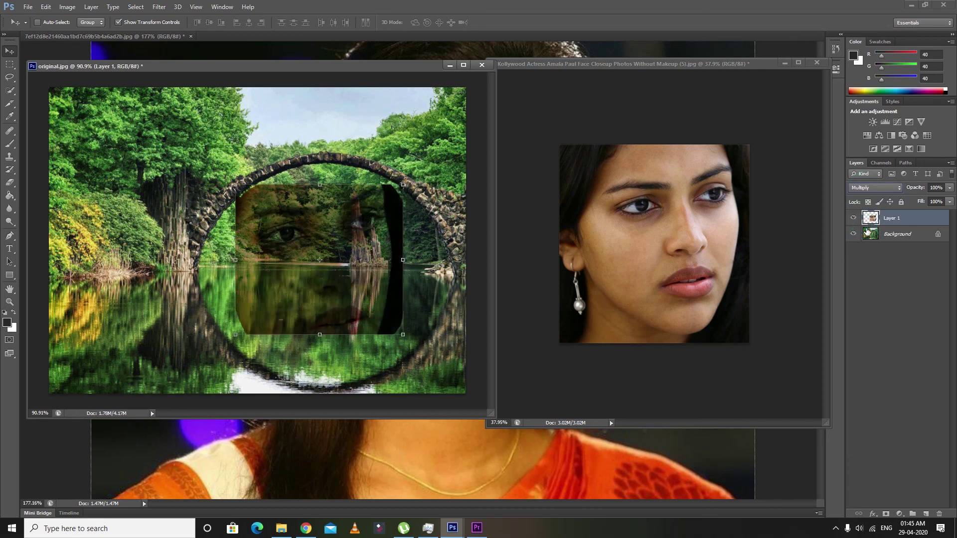
{"action": "left_click_drag", "start_coordinate": [364, 242], "coordinate": [369, 238]}
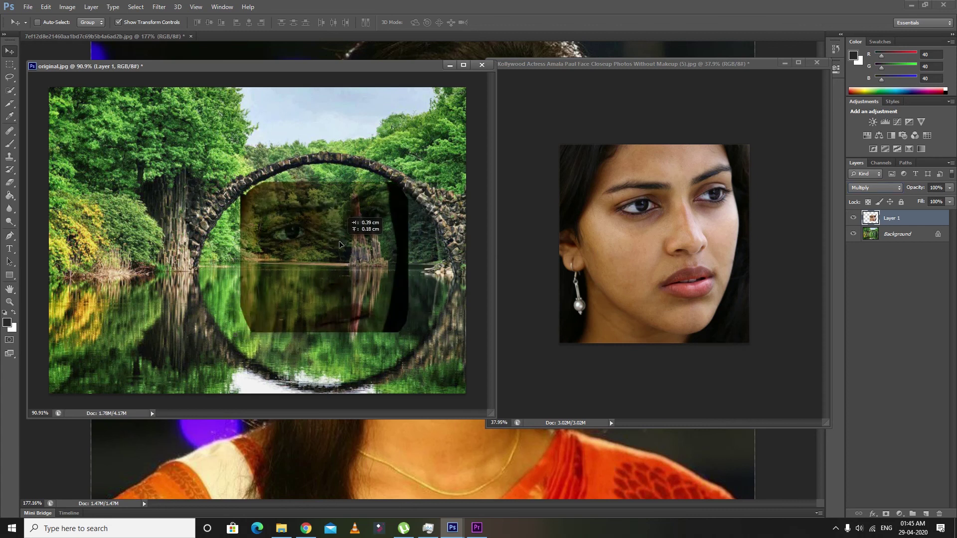
Try Color Burn, then settle on Darker Color and nudge the face slightly
{"action": "left_click", "coordinate": [890, 190]}
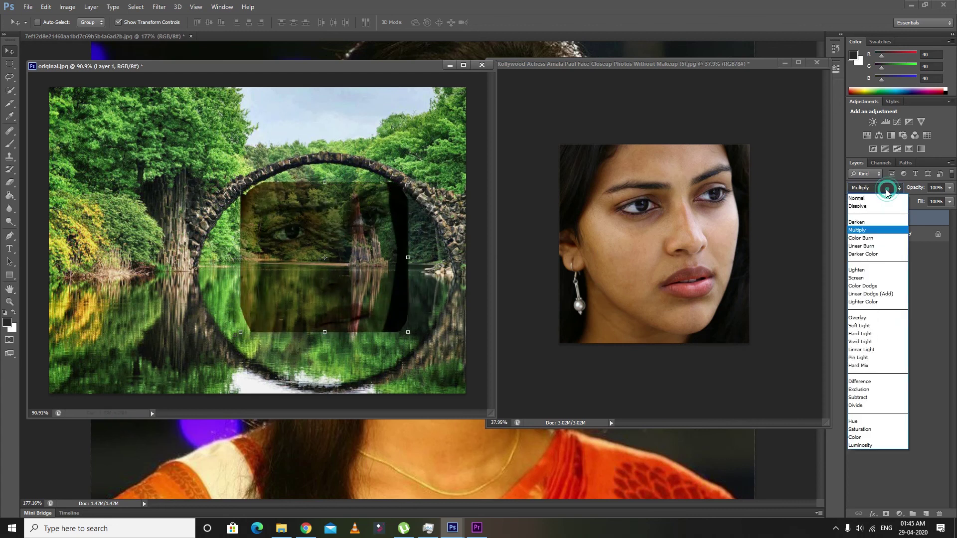
{"action": "left_click", "coordinate": [863, 239]}
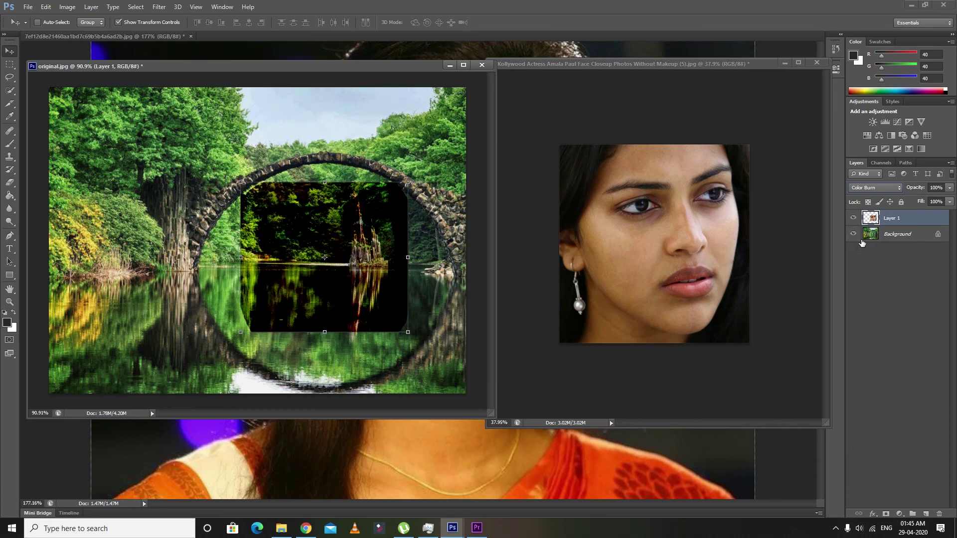
{"action": "left_click", "coordinate": [877, 188]}
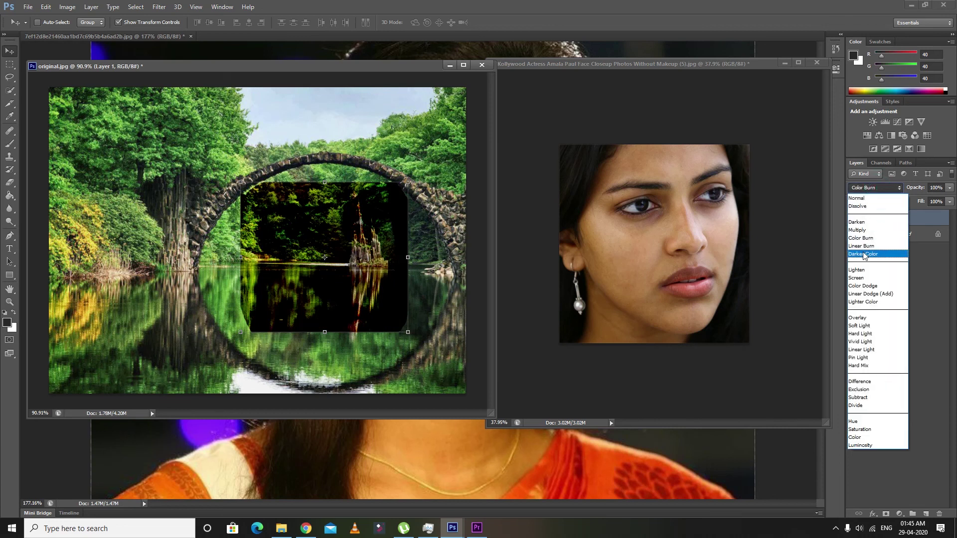
{"action": "left_click", "coordinate": [867, 255]}
{"action": "mouse_move", "coordinate": [388, 260]}
{"action": "left_mouse_down"}
{"action": "mouse_move", "coordinate": [376, 256]}
{"action": "mouse_move", "coordinate": [393, 263]}
{"action": "left_mouse_up"}
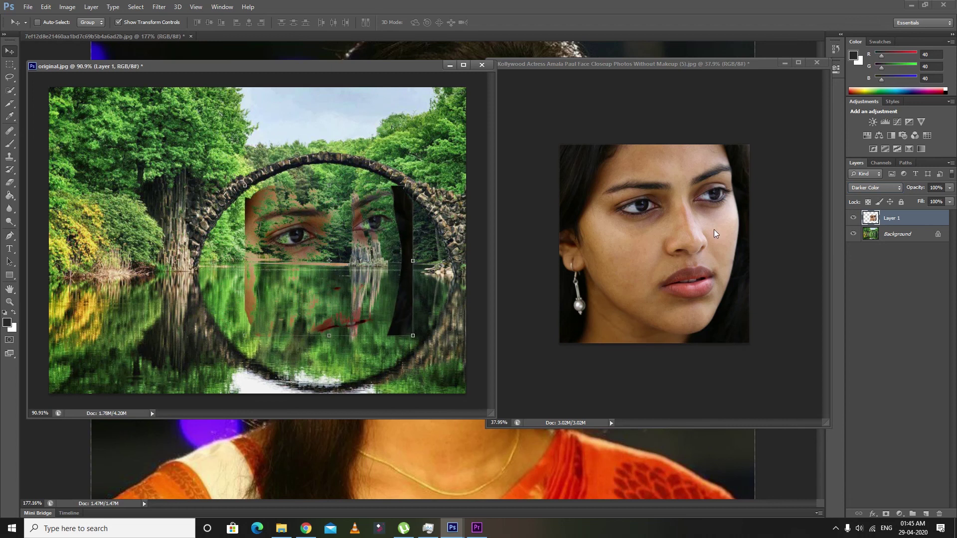
Compare Lighten, Screen and Overlay on Layer 1, nudging the face lower in the arch
{"action": "left_click", "coordinate": [877, 188]}
{"action": "left_click", "coordinate": [869, 272]}
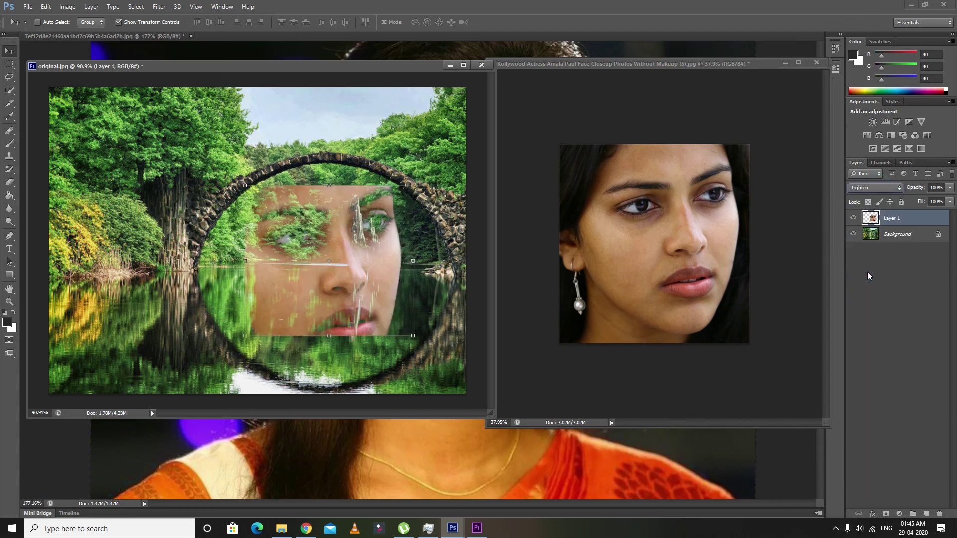
{"action": "left_click", "coordinate": [877, 187]}
{"action": "left_click", "coordinate": [381, 238]}
{"action": "mouse_move", "coordinate": [373, 249]}
{"action": "left_mouse_down"}
{"action": "mouse_move", "coordinate": [297, 233]}
{"action": "mouse_move", "coordinate": [372, 230]}
{"action": "mouse_move", "coordinate": [365, 255]}
{"action": "mouse_move", "coordinate": [374, 256]}
{"action": "left_mouse_up"}
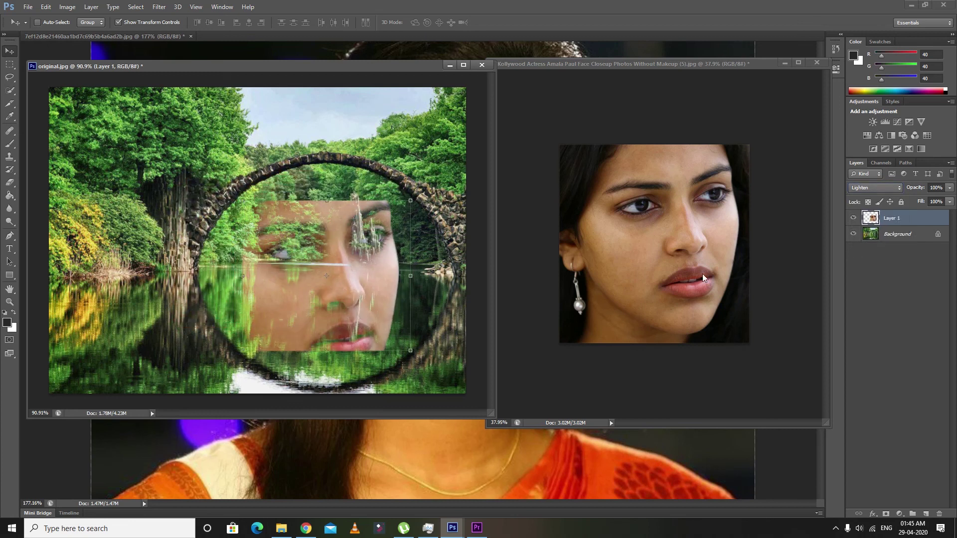
{"action": "left_click", "coordinate": [881, 189]}
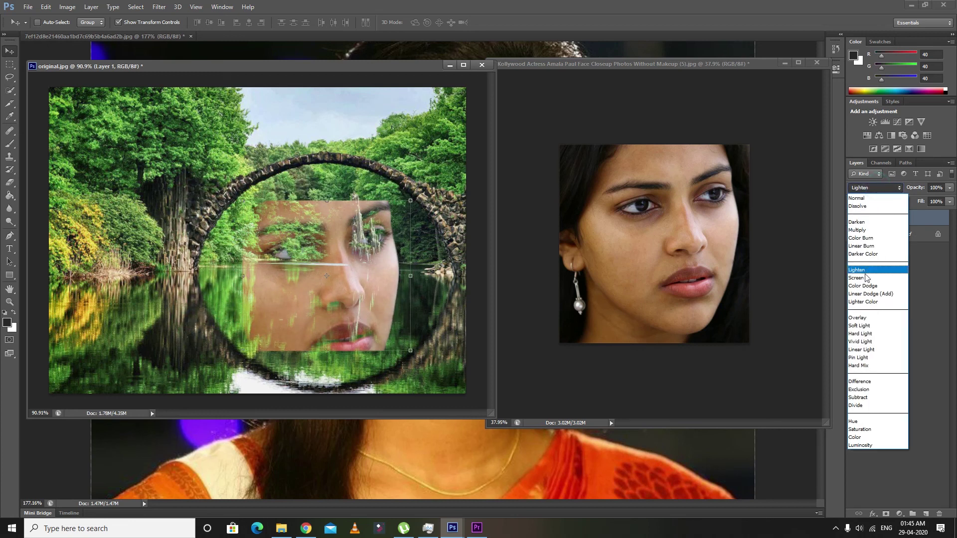
{"action": "left_click", "coordinate": [862, 278]}
{"action": "left_click", "coordinate": [881, 193]}
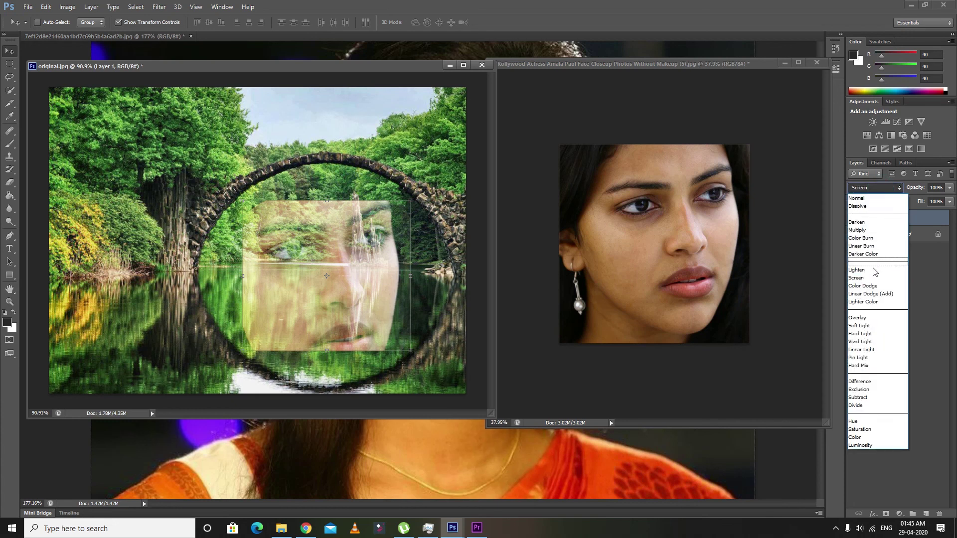
{"action": "left_click", "coordinate": [862, 319]}
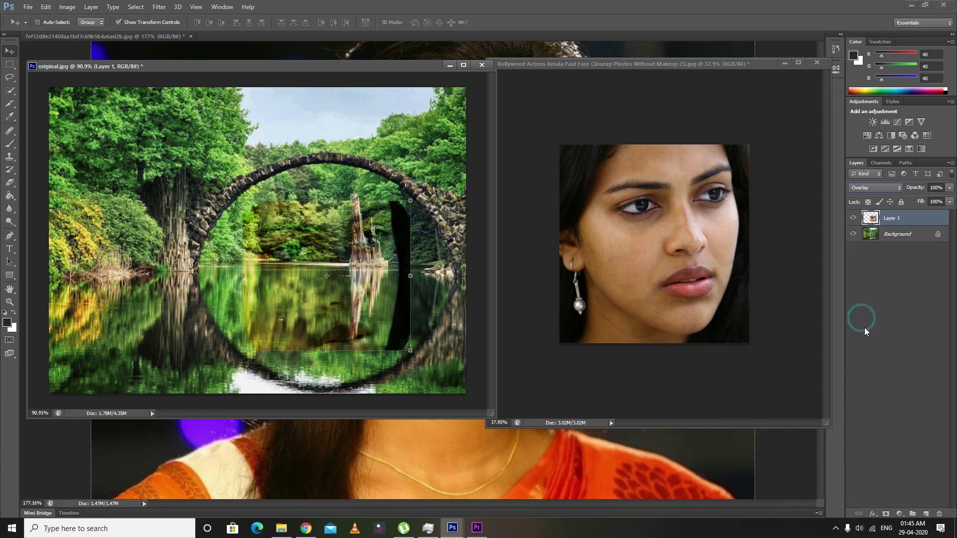
Compare Vivid Light, Hard Light and Hard Mix, ending on Vivid Light
{"action": "left_click", "coordinate": [866, 190]}
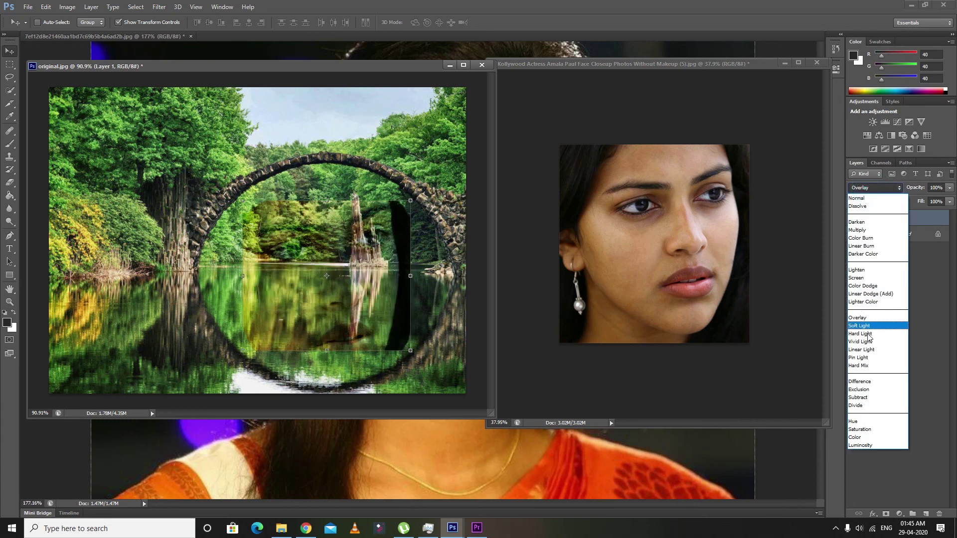
{"action": "left_click", "coordinate": [870, 346]}
{"action": "left_click", "coordinate": [872, 189]}
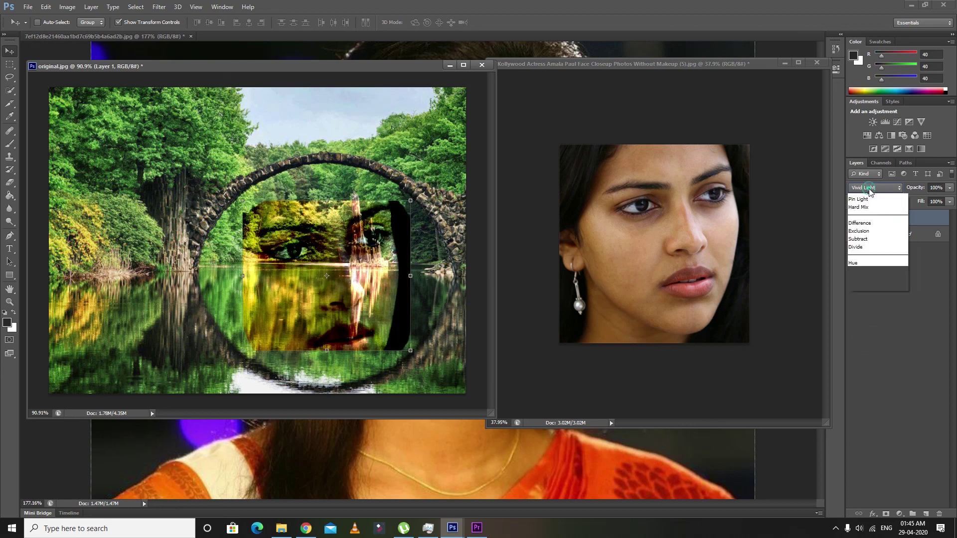
{"action": "left_click", "coordinate": [869, 334]}
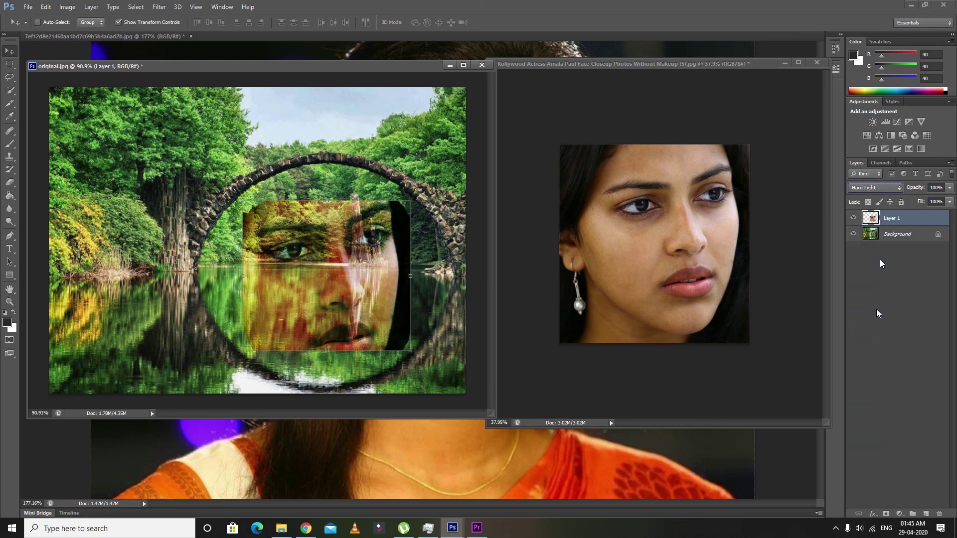
{"action": "left_click", "coordinate": [871, 189]}
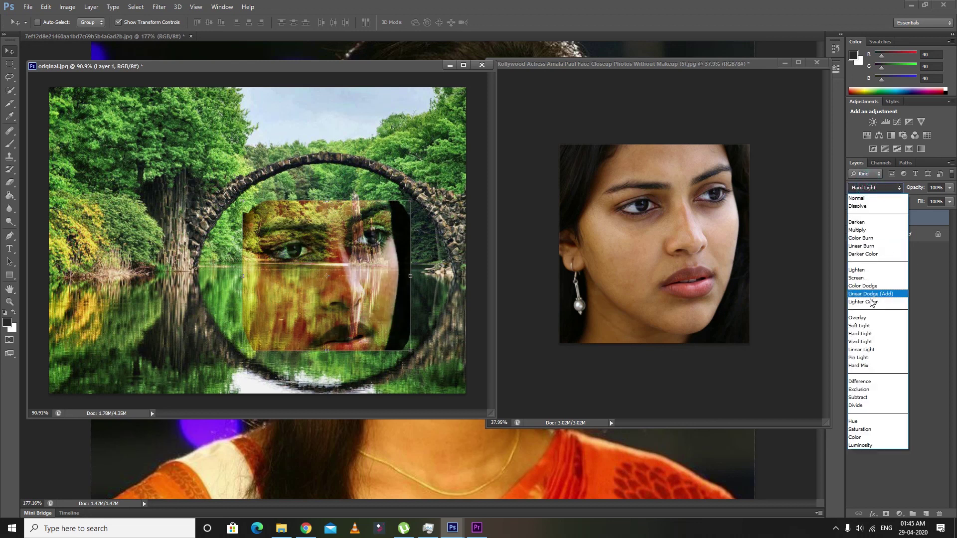
{"action": "left_click", "coordinate": [867, 365]}
{"action": "left_click", "coordinate": [886, 192]}
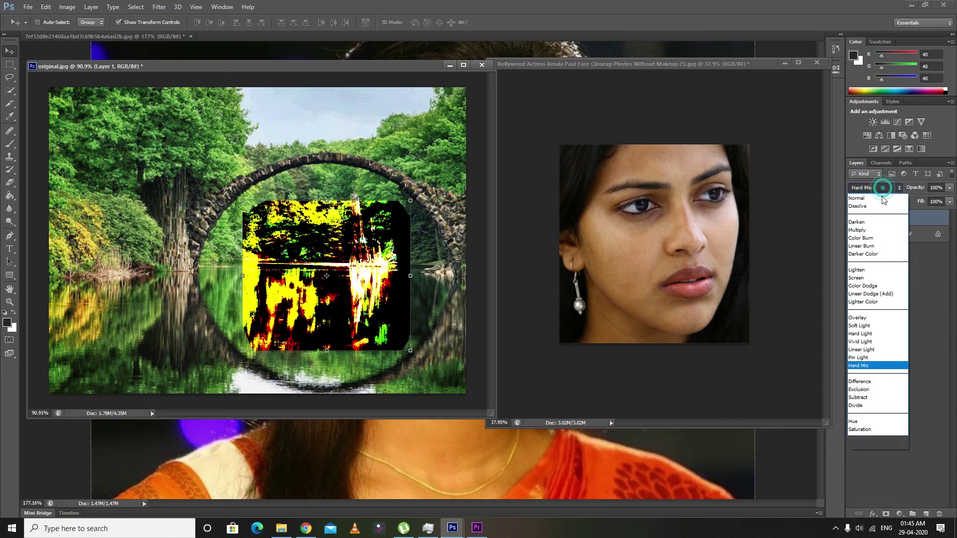
{"action": "left_click", "coordinate": [867, 342]}
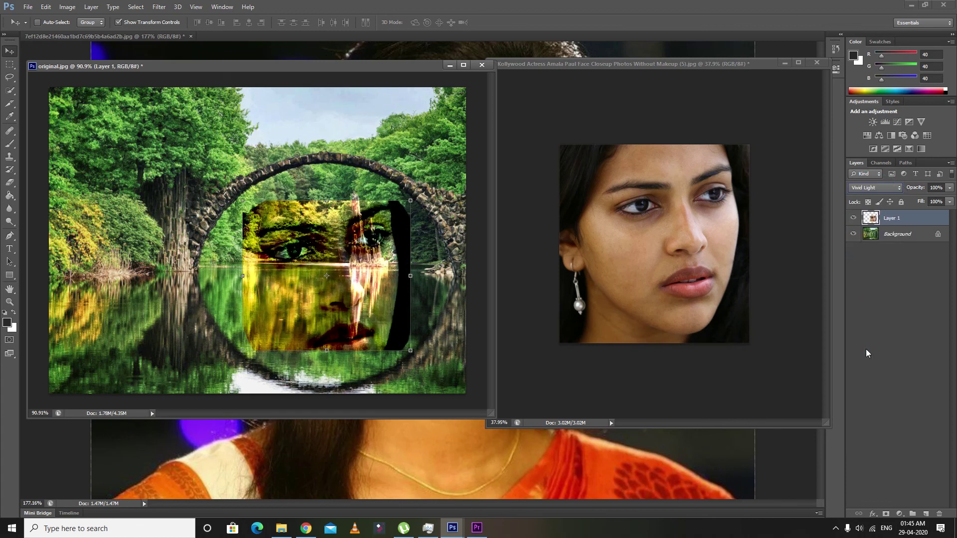
{"action": "left_click", "coordinate": [877, 189]}
Keep Vivid Light on Layer 1 and reselect the Healing Brush
{"action": "left_click", "coordinate": [865, 342]}
{"action": "left_click", "coordinate": [12, 131]}
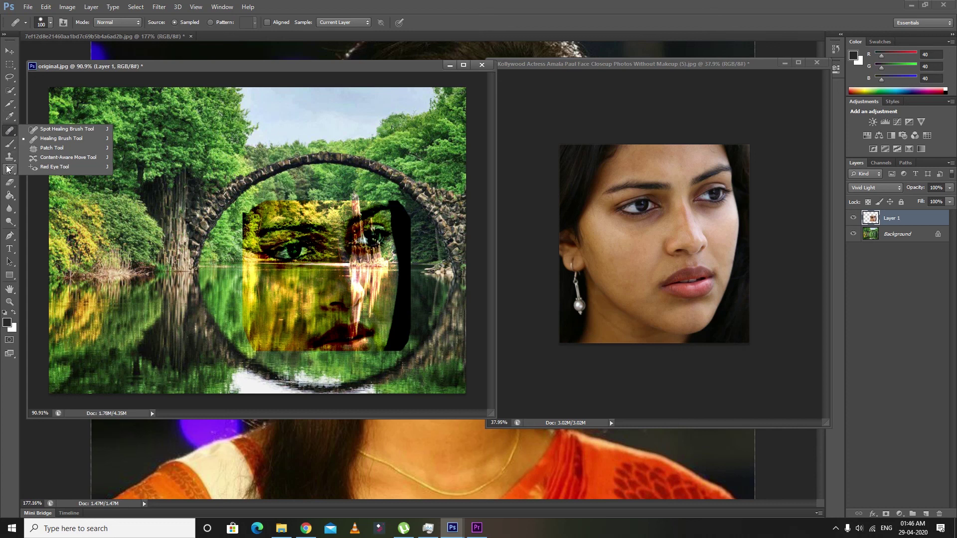
{"action": "left_click", "coordinate": [10, 134]}
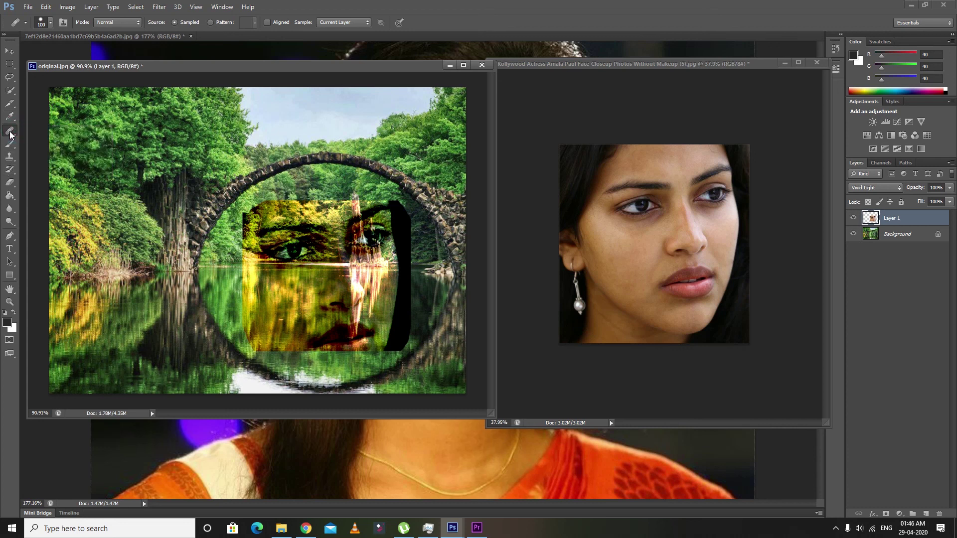